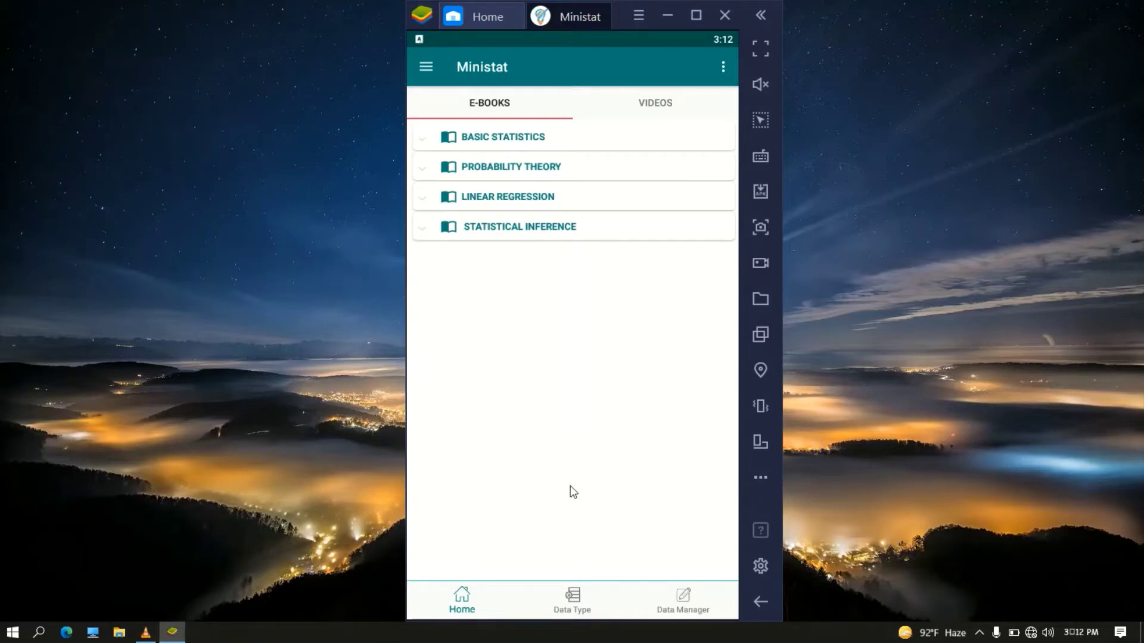
Open the variable data types and switch Var1 to Numeric and back to String.
left_click(573, 592)
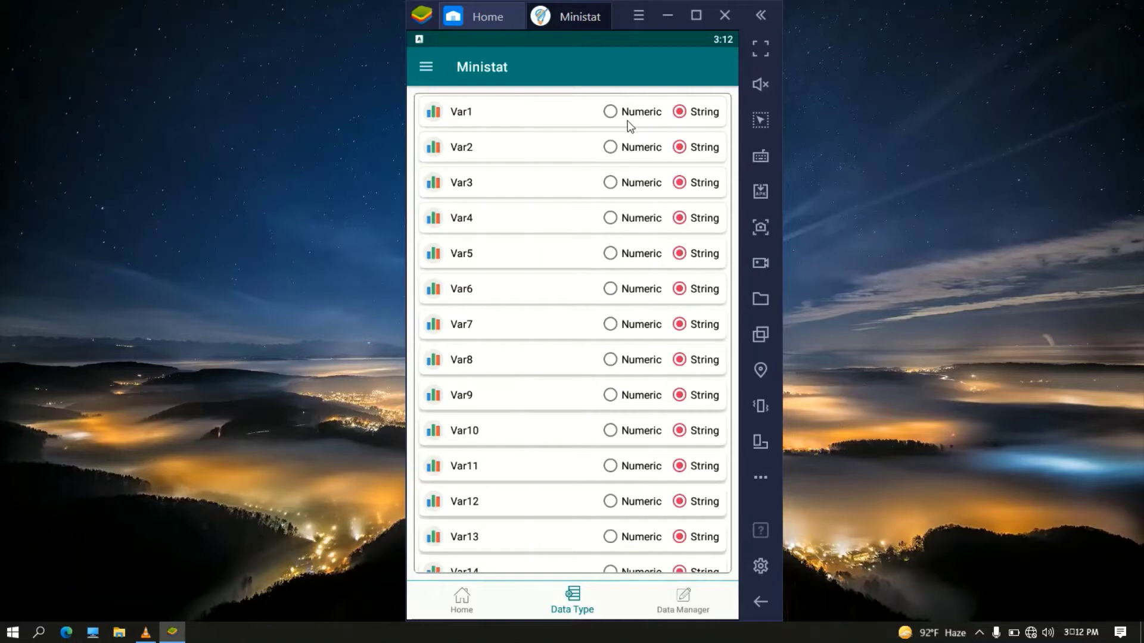
left_click(610, 113)
left_click(679, 113)
Open the data manager and save Flexible as the data entering mode.
left_click(692, 599)
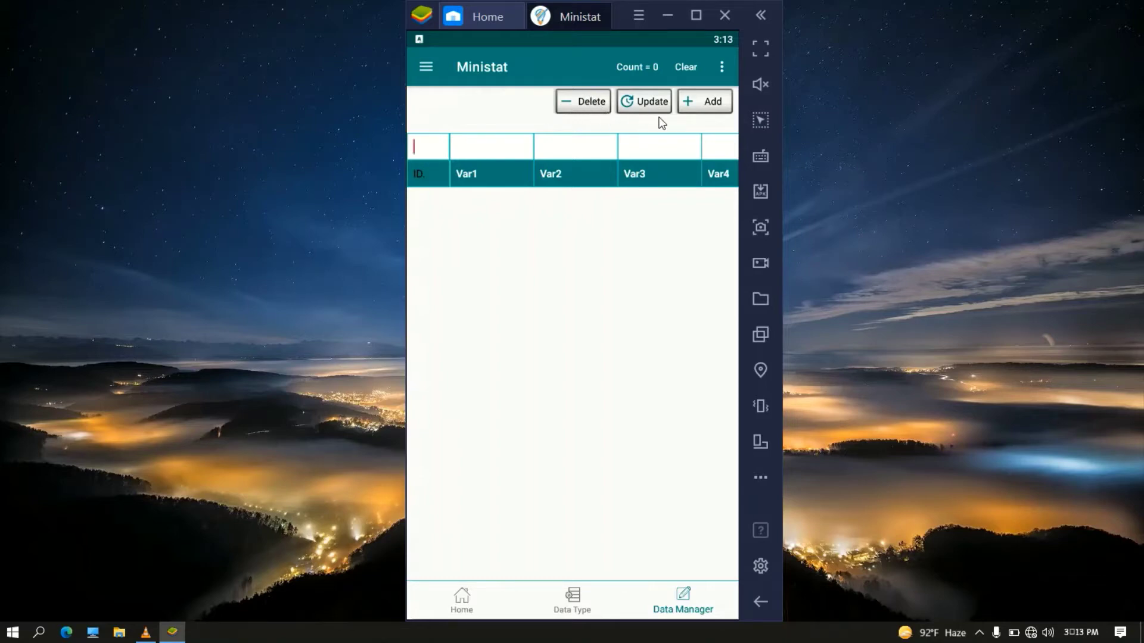
left_click(718, 67)
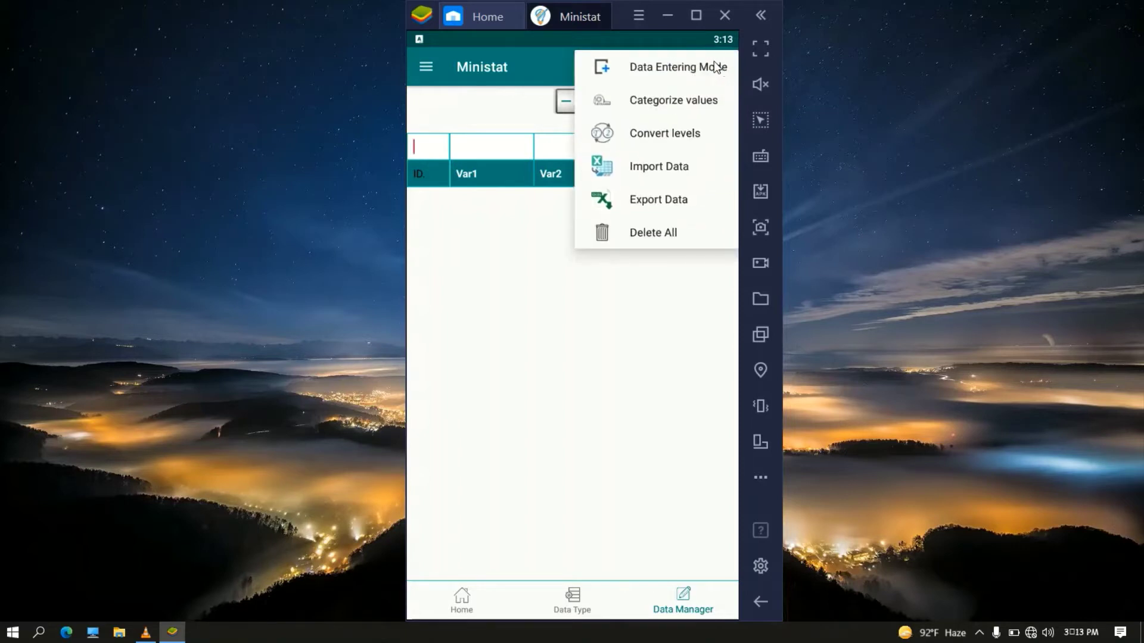
left_click(683, 69)
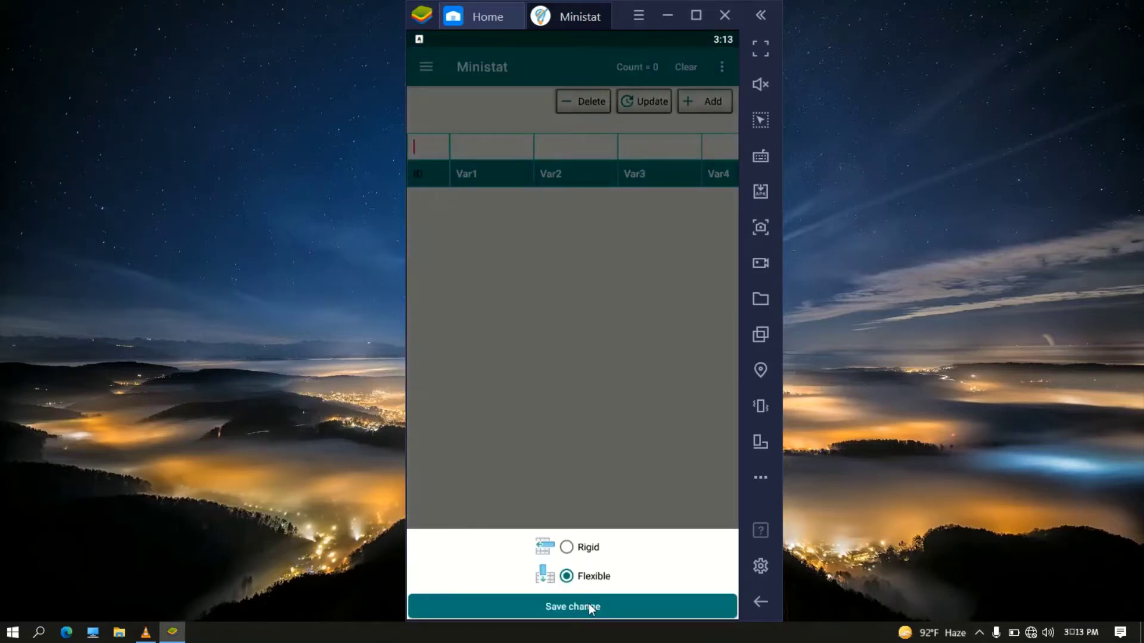
left_click(589, 606)
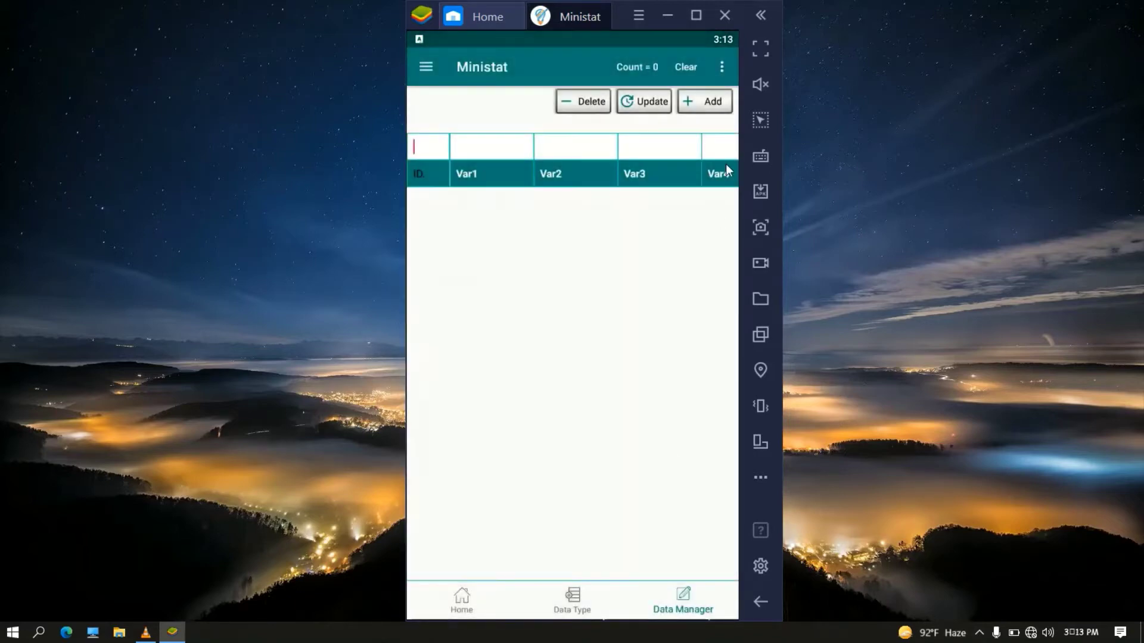
Compare the Rigid and Flexible data entering modes and change the mode to Rigid.
left_click(721, 64)
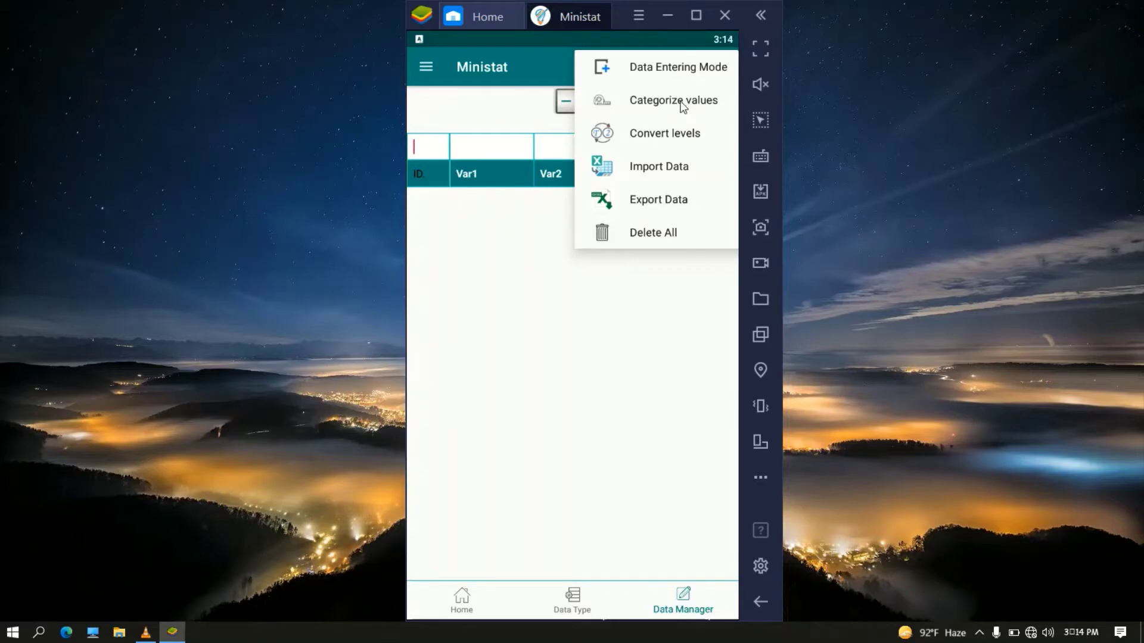
left_click(660, 128)
left_click(663, 166)
left_click(660, 166)
left_click(679, 65)
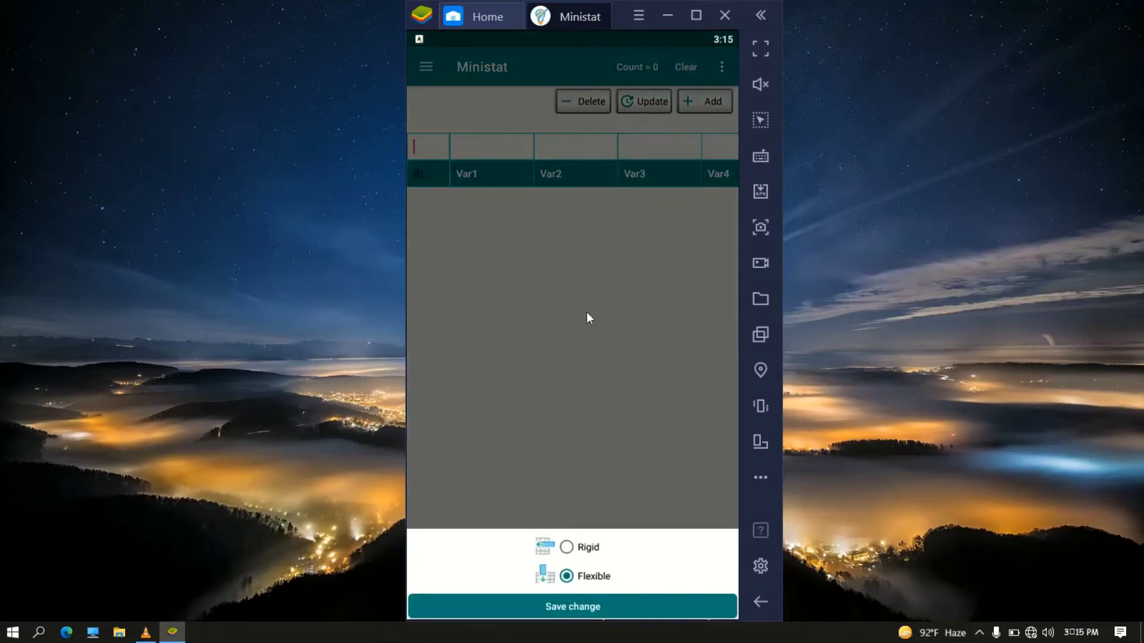
left_click(614, 550)
left_click(578, 546)
left_click(584, 573)
left_click(586, 550)
left_click(605, 546)
left_click(591, 575)
left_click(574, 549)
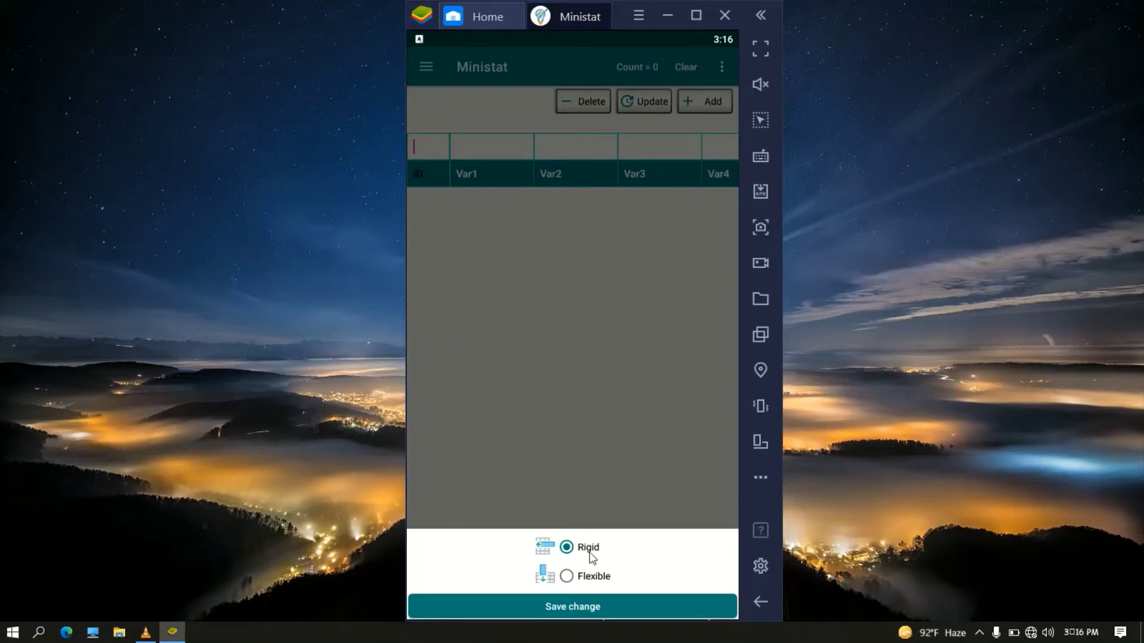
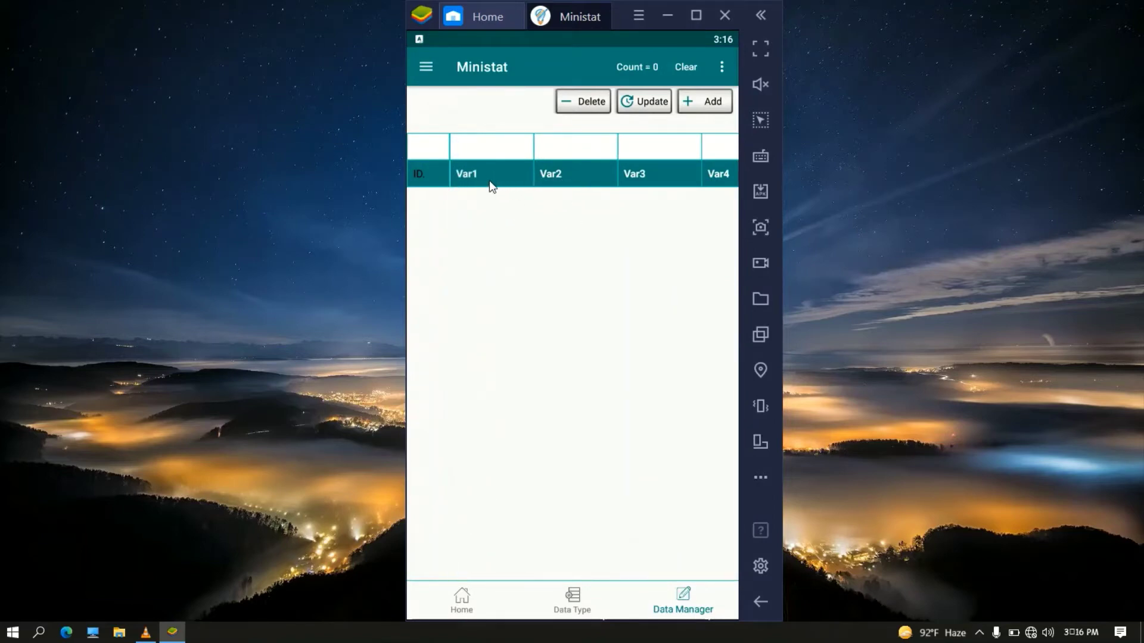
Load the variable header row for editing and replace the name Var1 with score.
left_click(429, 174)
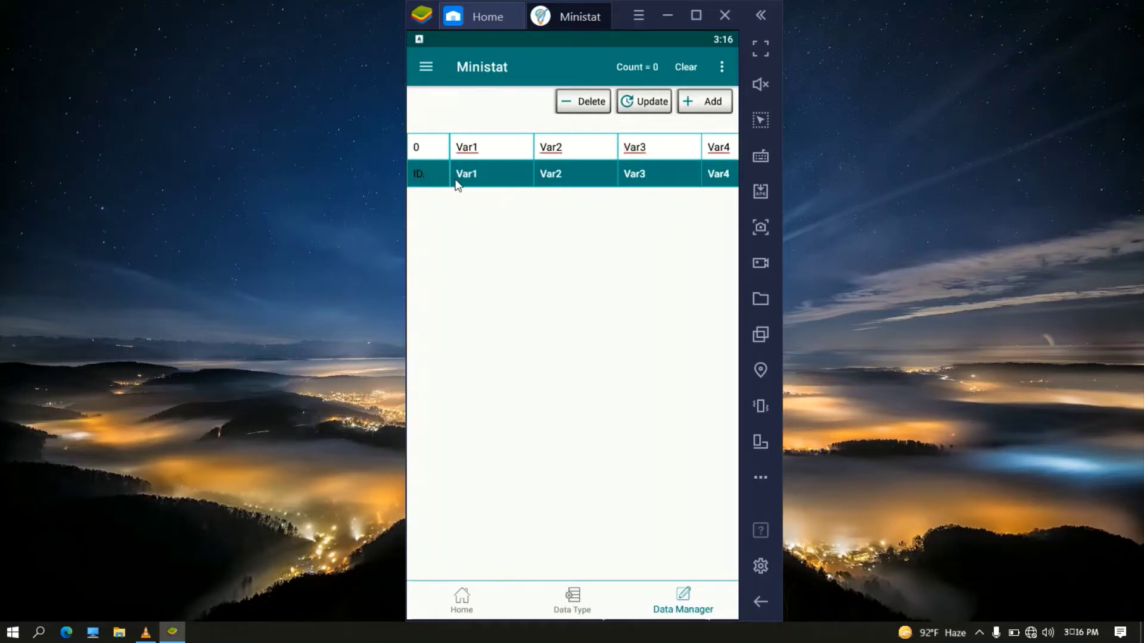
left_click(499, 149)
left_click(498, 149)
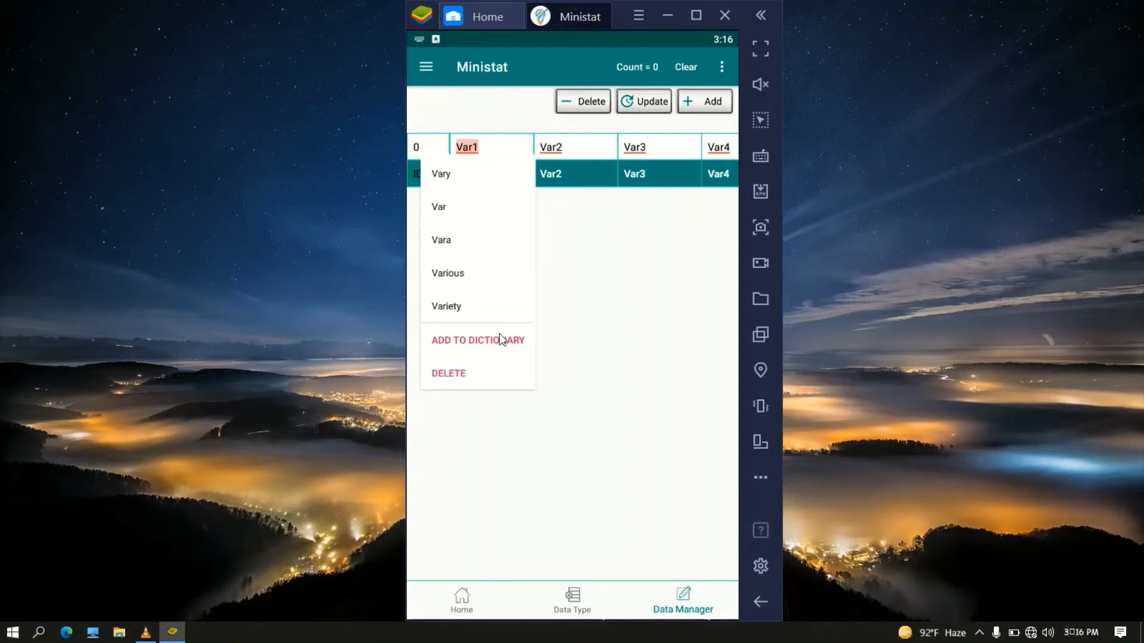
left_click(482, 366)
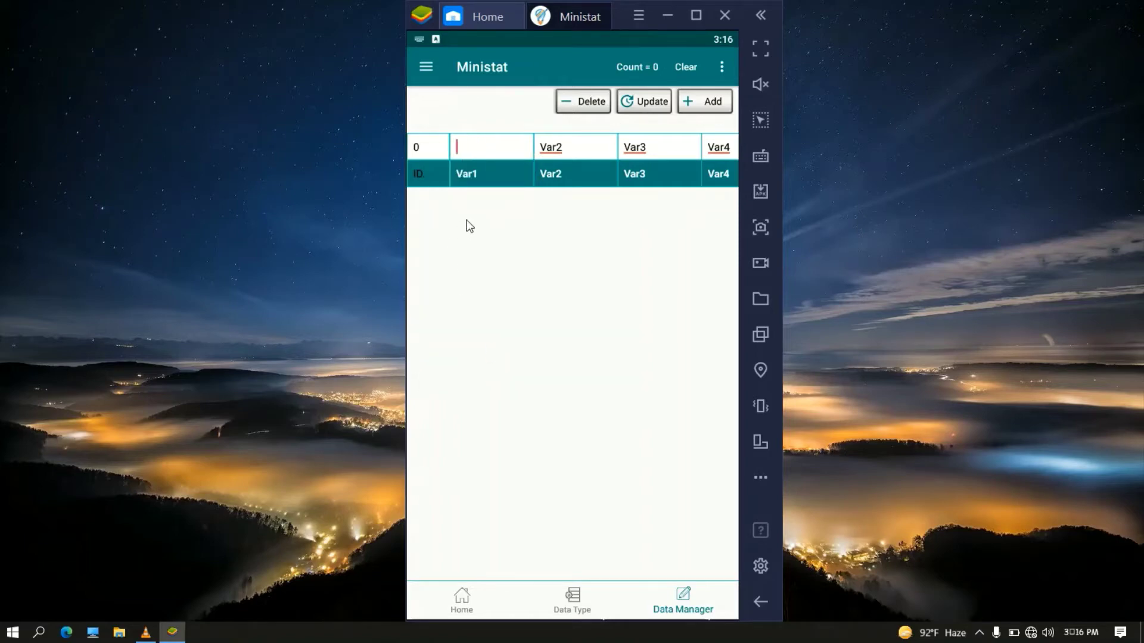
type("score")
Replace the name Var2 with status, update the header row and clear the entry fields.
left_click(569, 147)
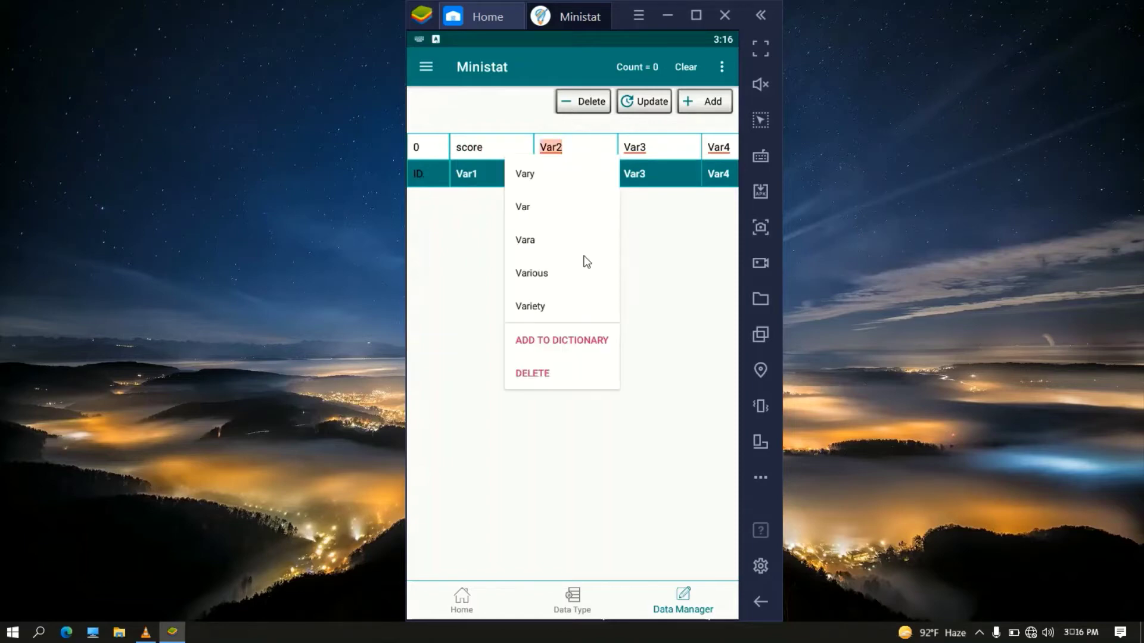
left_click(564, 379)
type("stat")
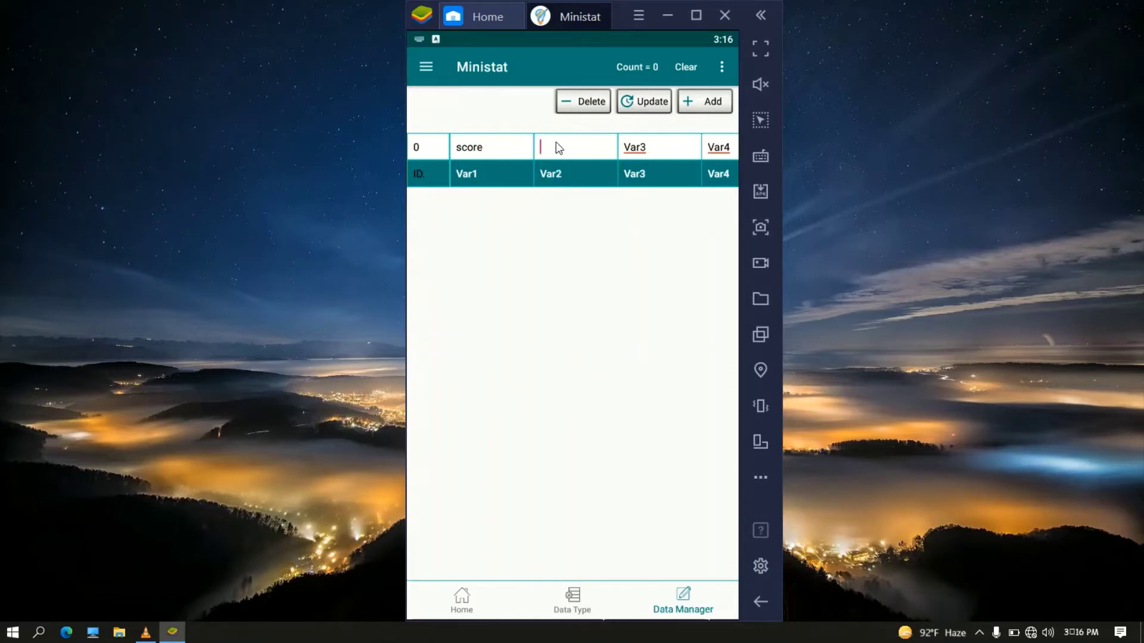
type("us")
left_click_drag(699, 184, 742, 198)
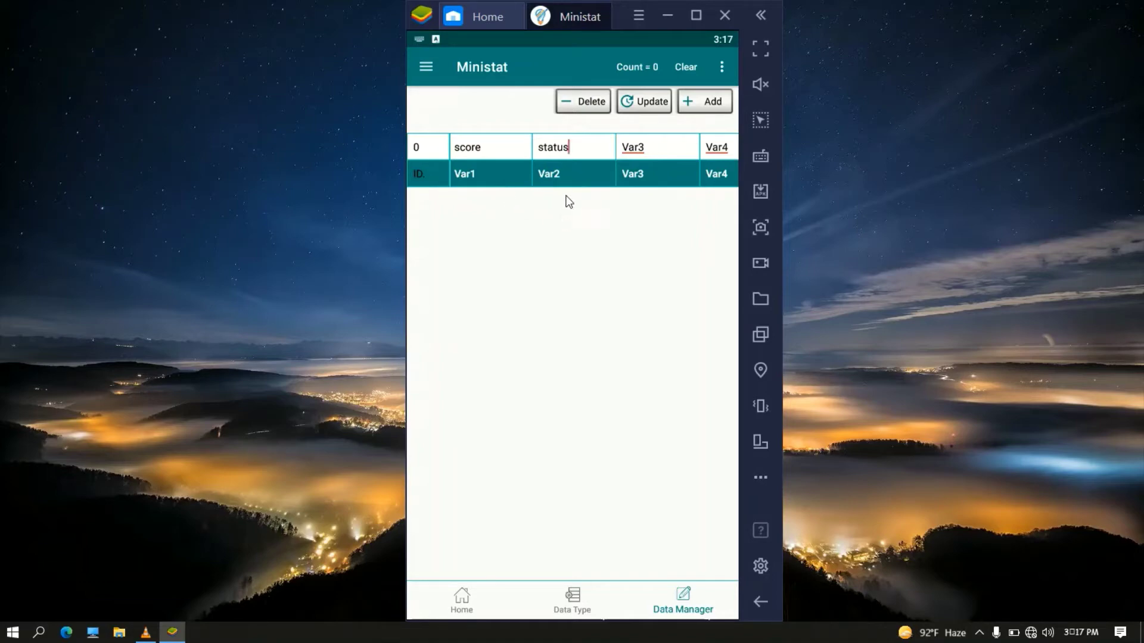
left_click(425, 152)
left_click(646, 103)
left_click(675, 69)
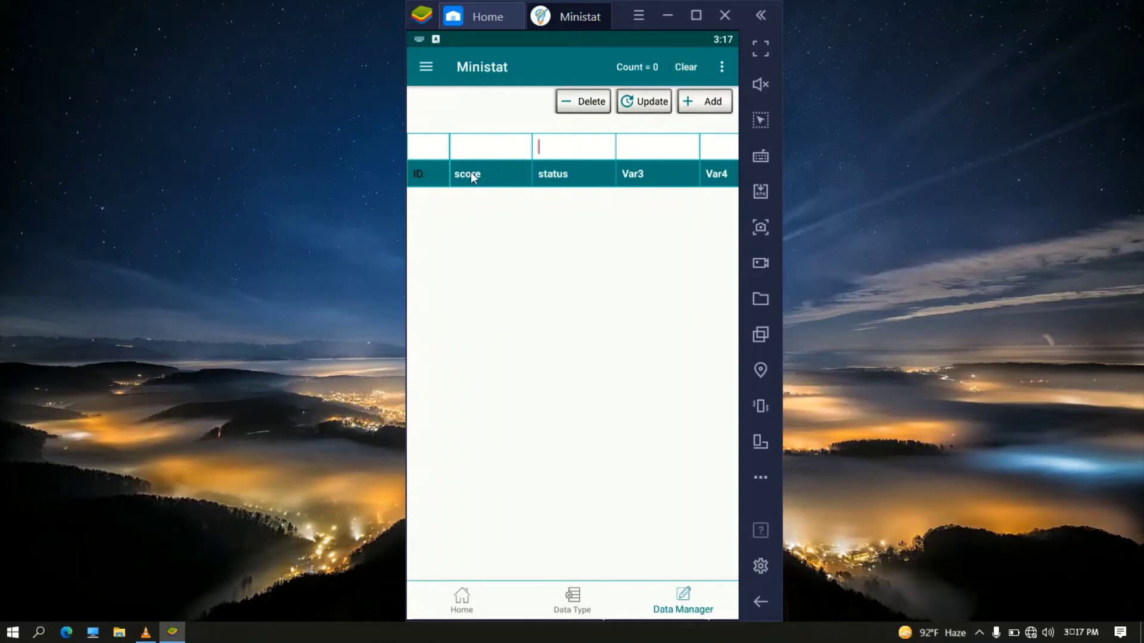
Add a record with score 56 and status 1, and clear the entry fields.
left_click(483, 151)
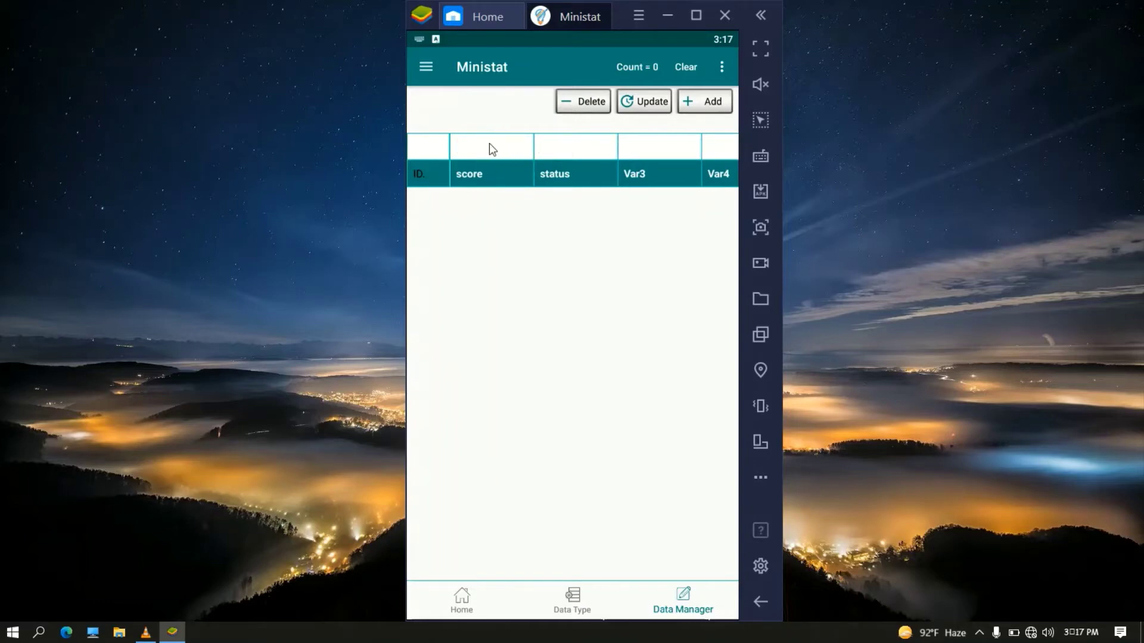
type("56")
type("1")
left_click(708, 103)
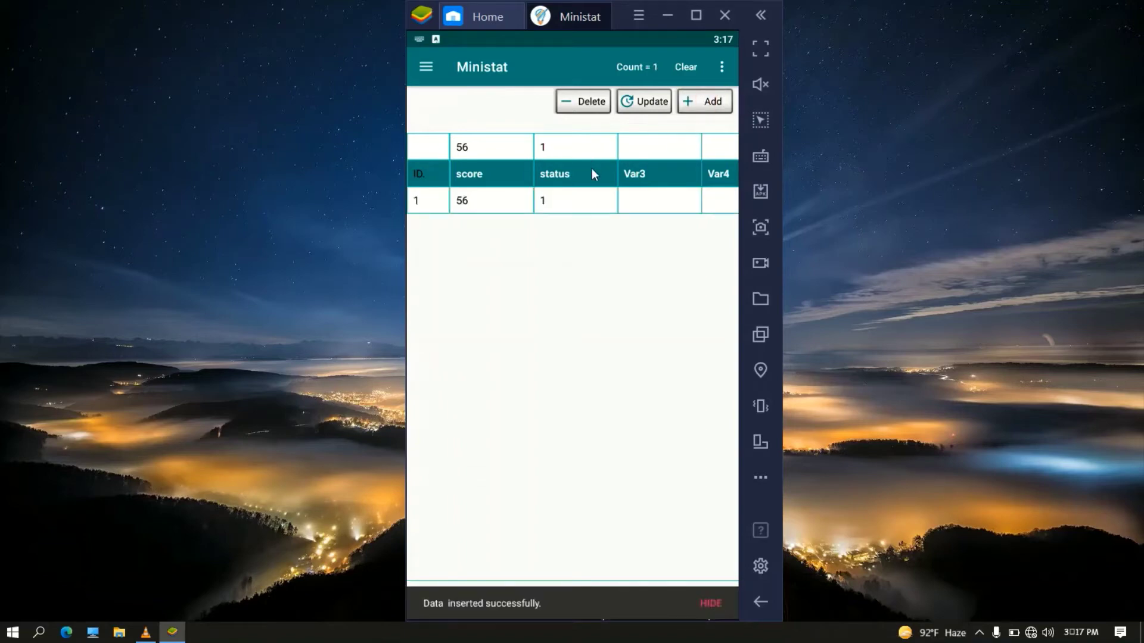
left_click(685, 68)
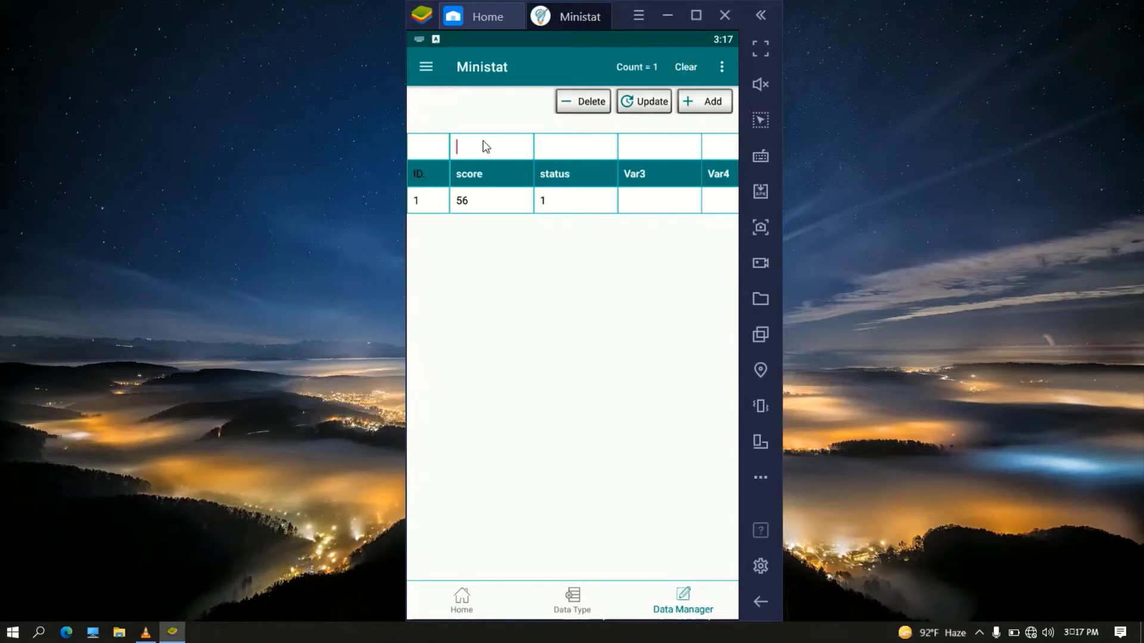
Add a record with score 40 and status 0, and clear the entry fields.
left_click(485, 146)
type("40")
left_click(544, 145)
type("0")
left_click(709, 100)
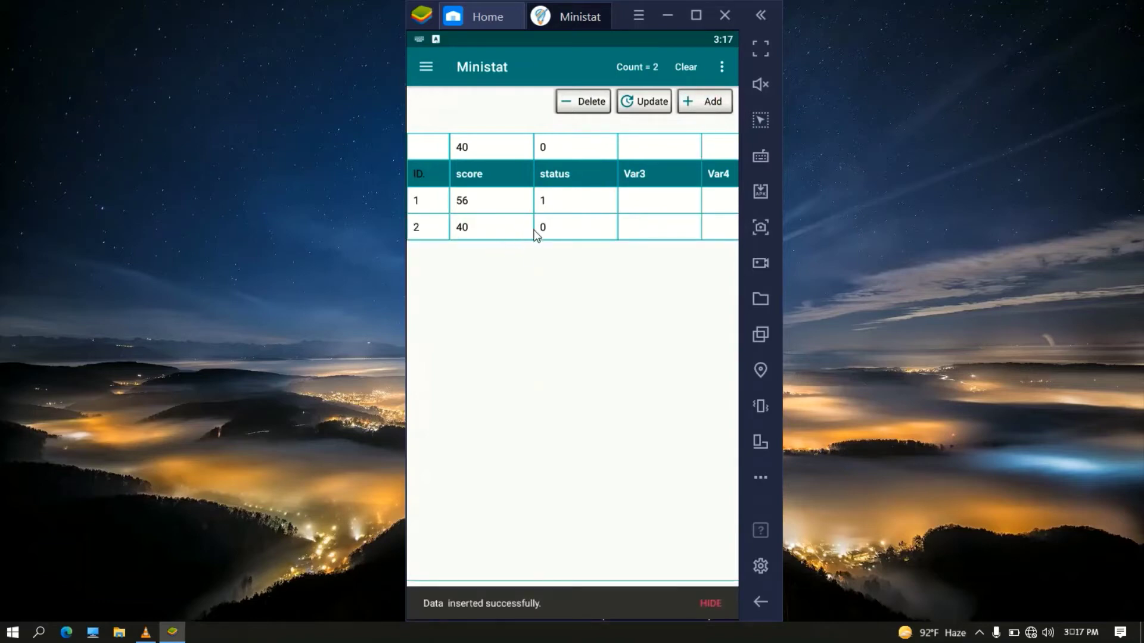
left_click(684, 66)
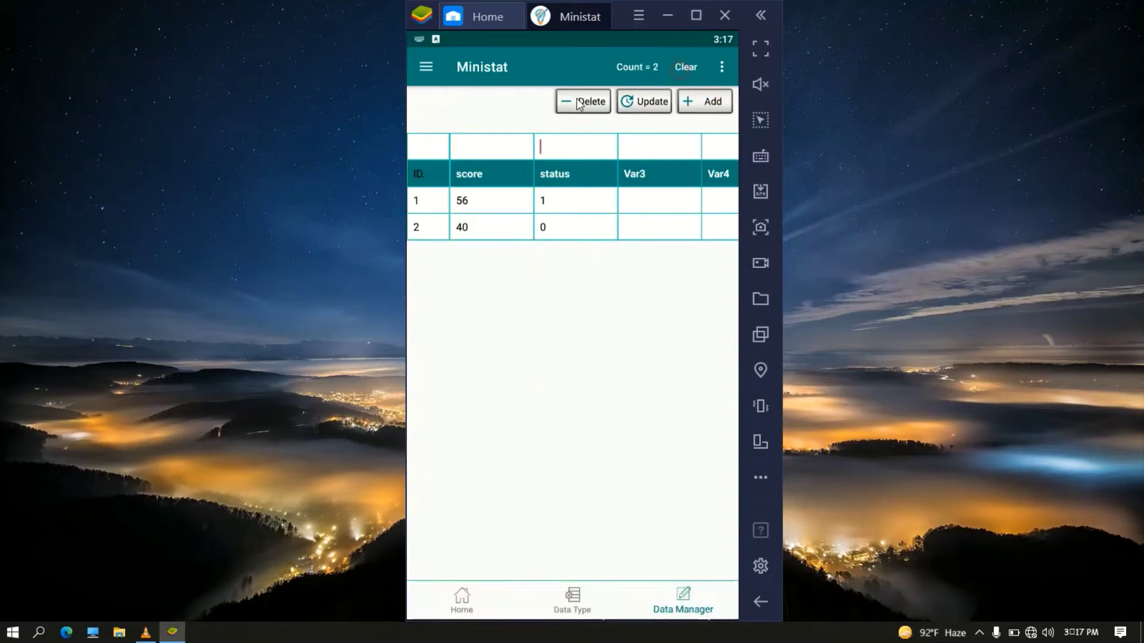
Add a record with score 50 and a blank status, and clear the entry fields.
left_click(479, 149)
left_click(583, 151)
left_click(704, 103)
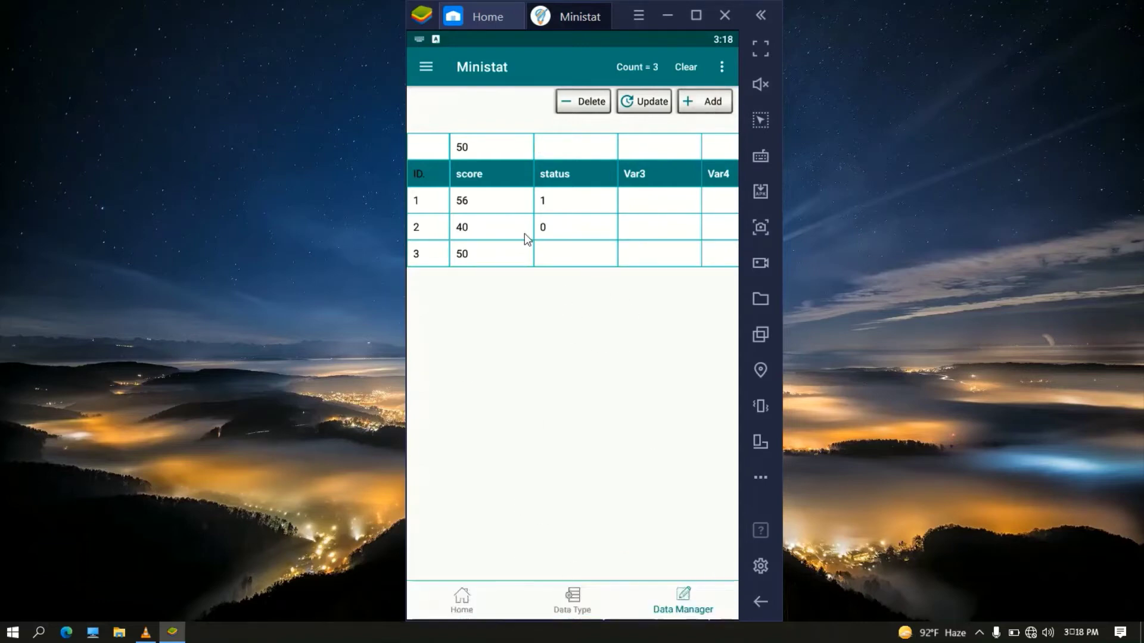
left_click(685, 67)
Add a record with score 20 and na as the missing status, and clear the entry fields.
left_click(470, 147)
type("20")
left_click(601, 153)
left_click(568, 253)
left_click(552, 145)
left_click(703, 104)
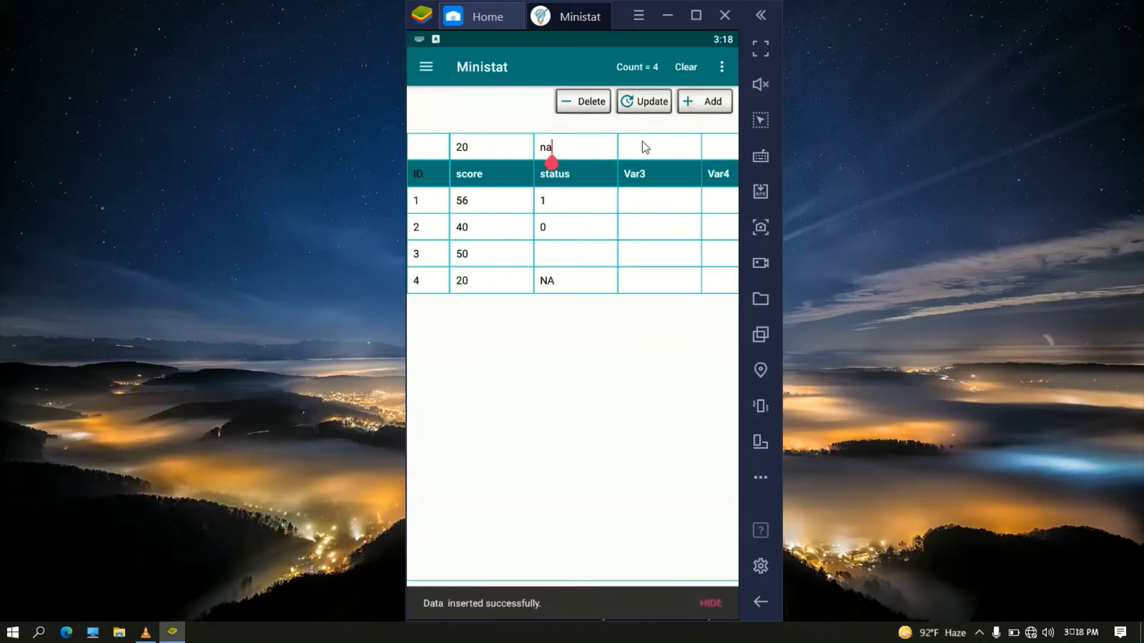
left_click(686, 68)
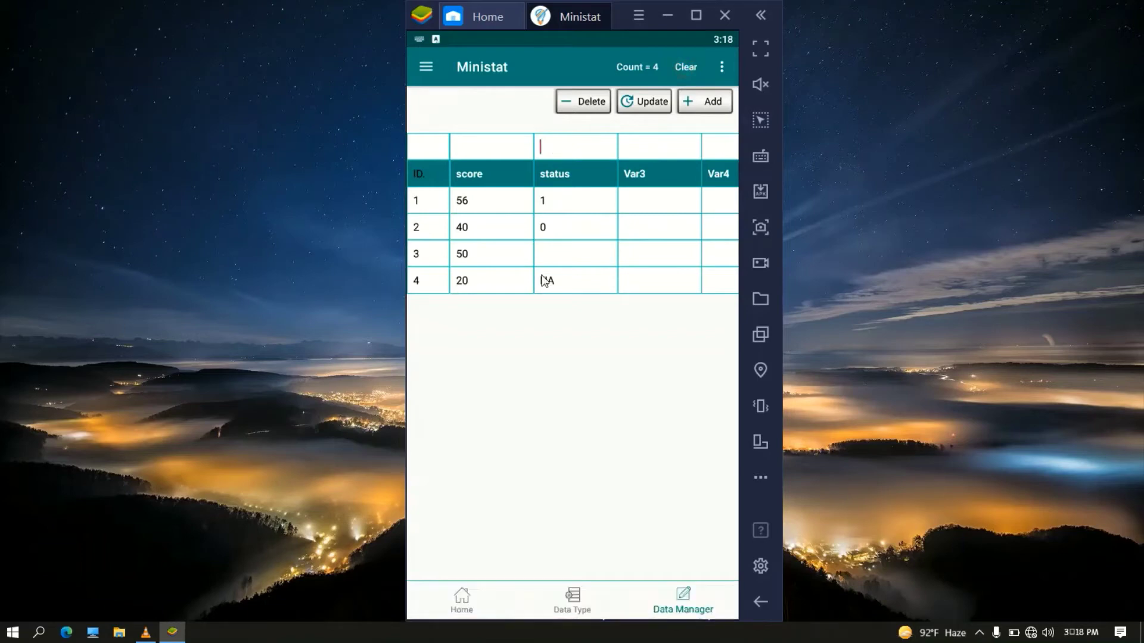
Change the data entering mode to Flexible and save the change.
left_click(543, 278)
left_click(564, 282)
left_click(722, 67)
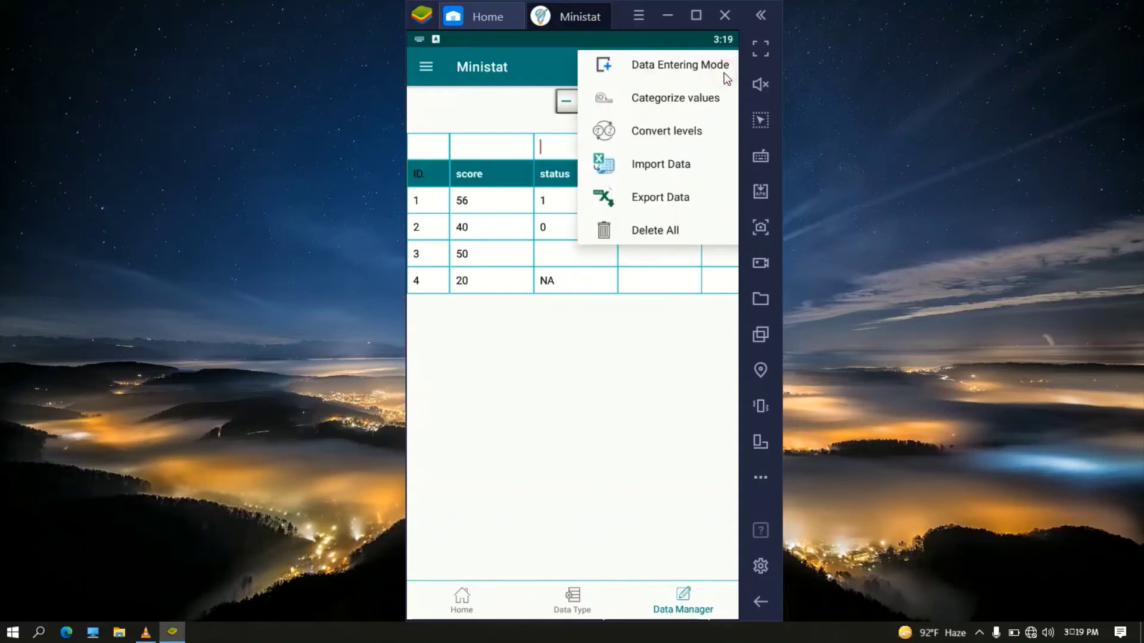
left_click(684, 68)
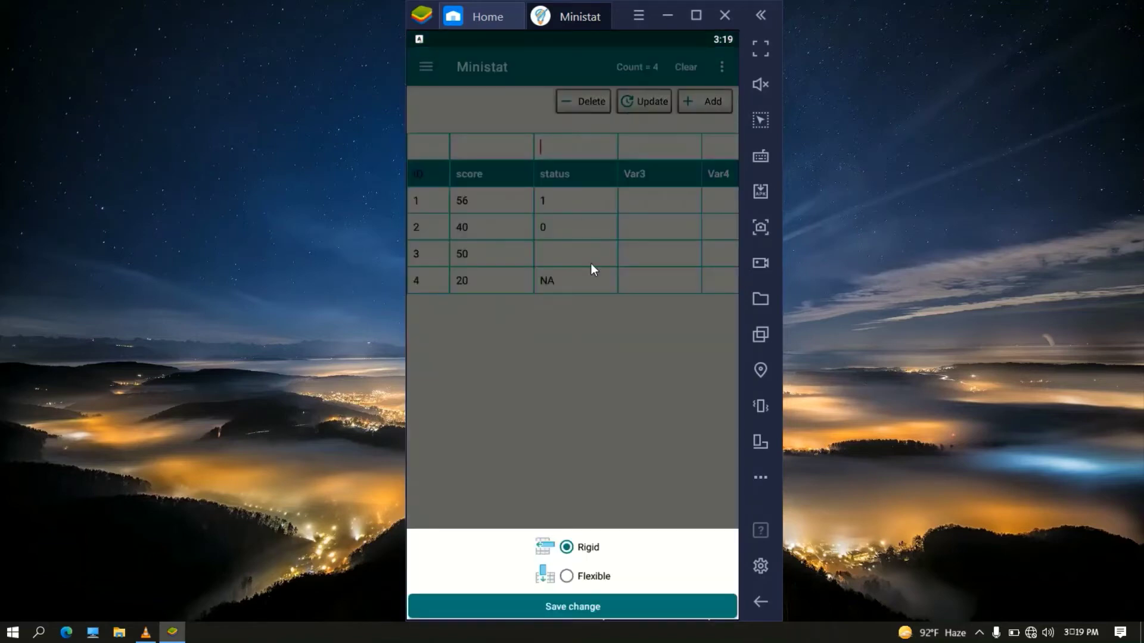
left_click(581, 576)
left_click(569, 607)
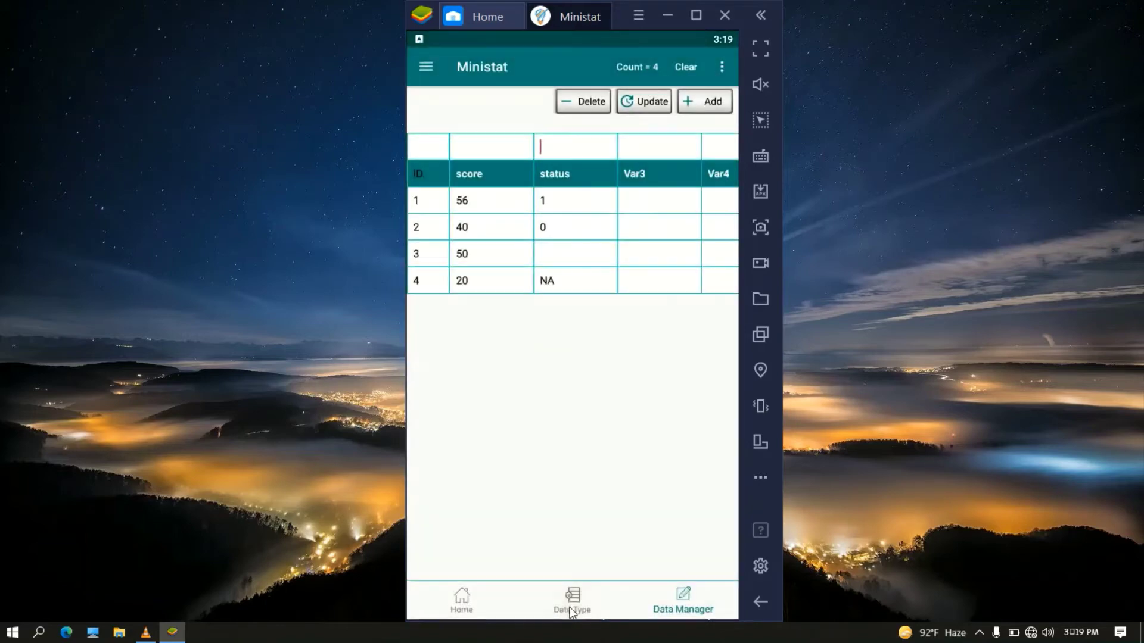
Add the values score 80 and status 1 in Flexible mode, and clear the entry fields.
left_click(480, 152)
type("80")
left_click(590, 143)
type("1")
left_click(705, 105)
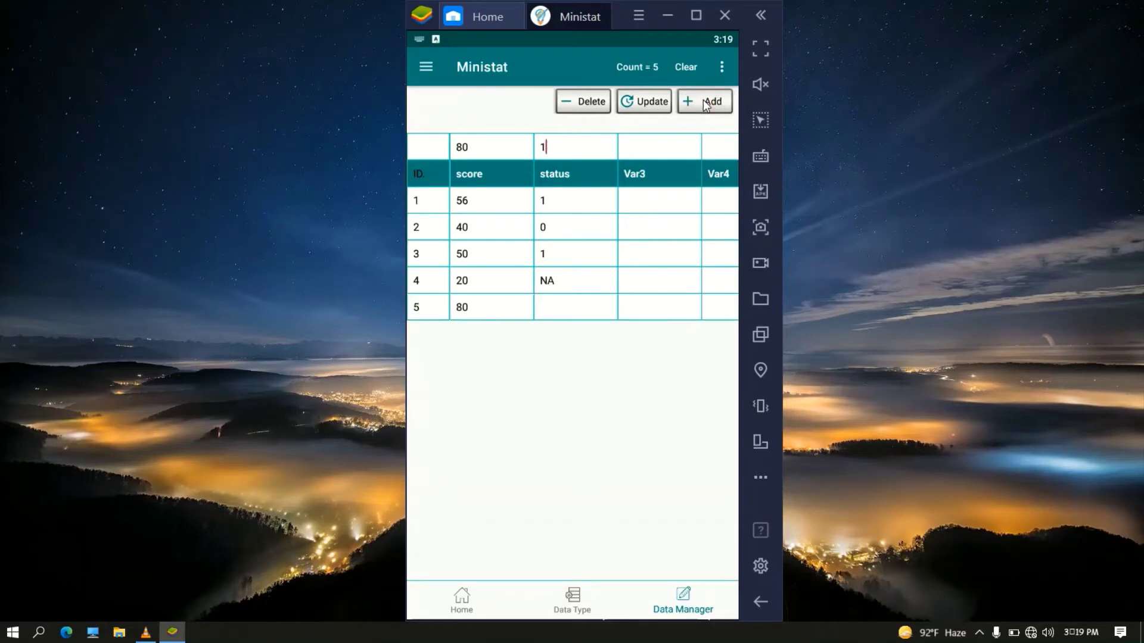
left_click(693, 67)
Import sampleData1.xls from device storage, replacing the existing data, and review the imported rows.
left_click(722, 66)
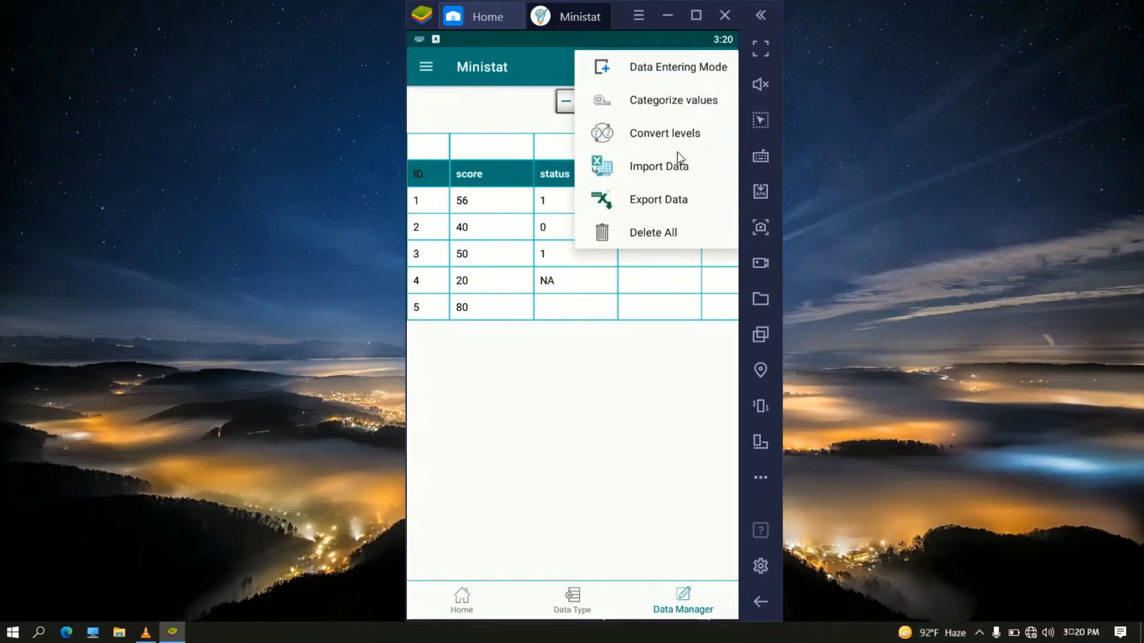
left_click(674, 168)
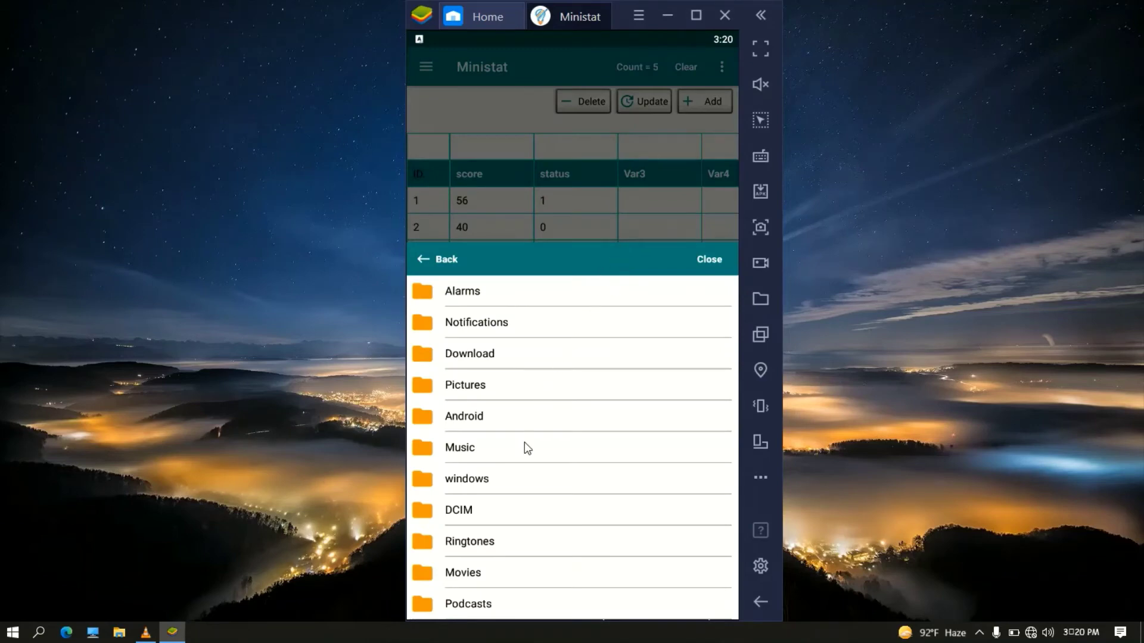
left_click(485, 514)
left_click(492, 513)
left_click(510, 604)
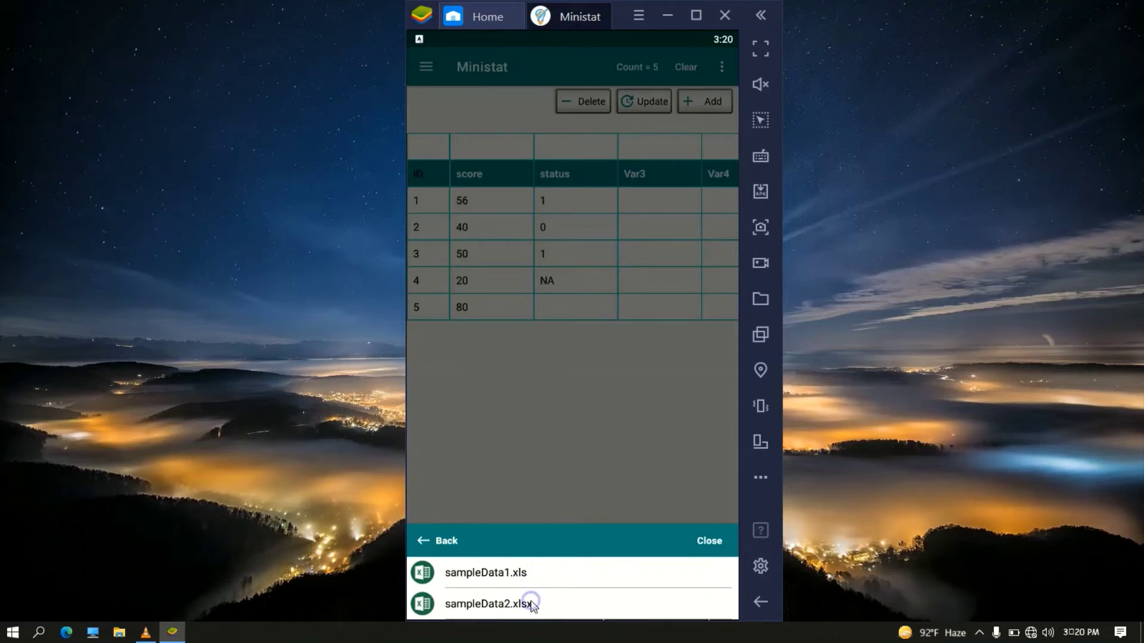
left_click(553, 577)
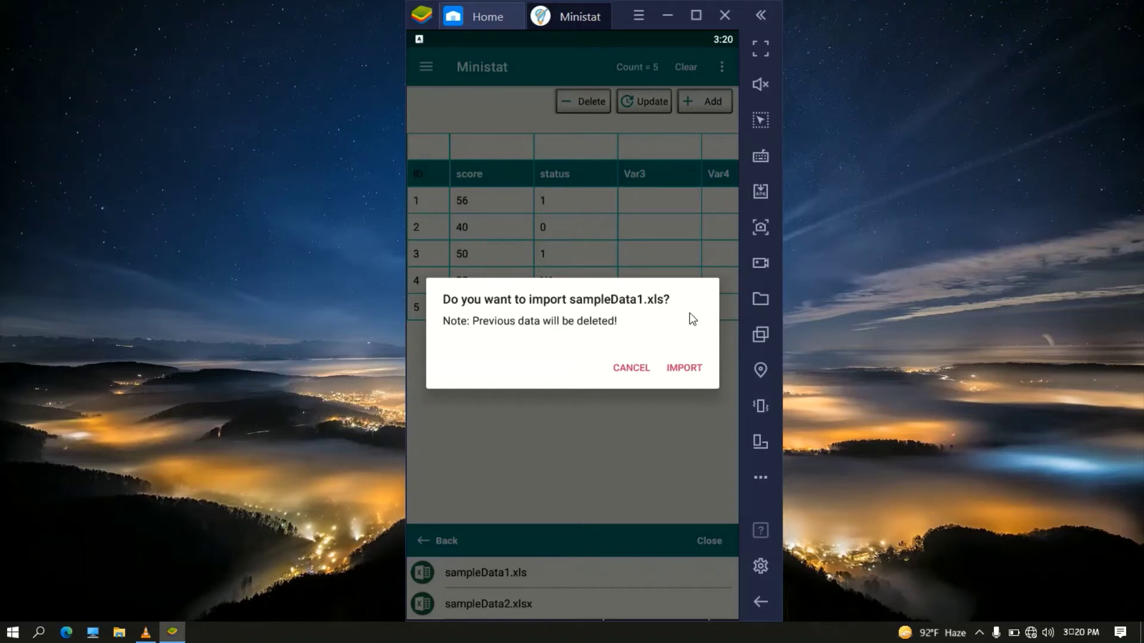
left_click(683, 367)
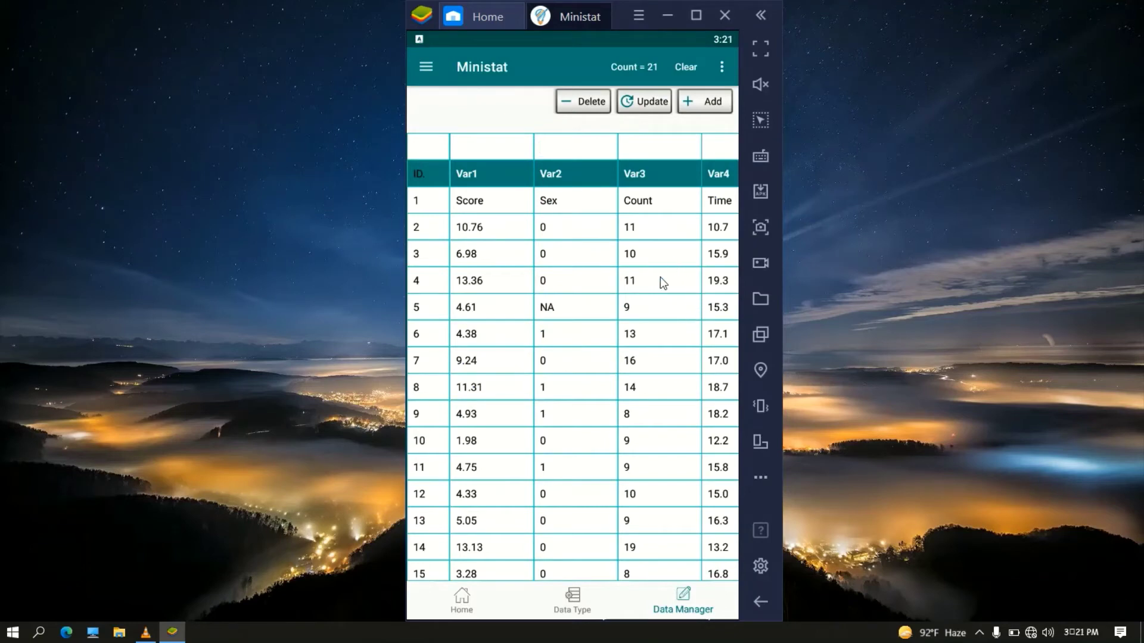
left_click_drag(681, 267, 709, 262)
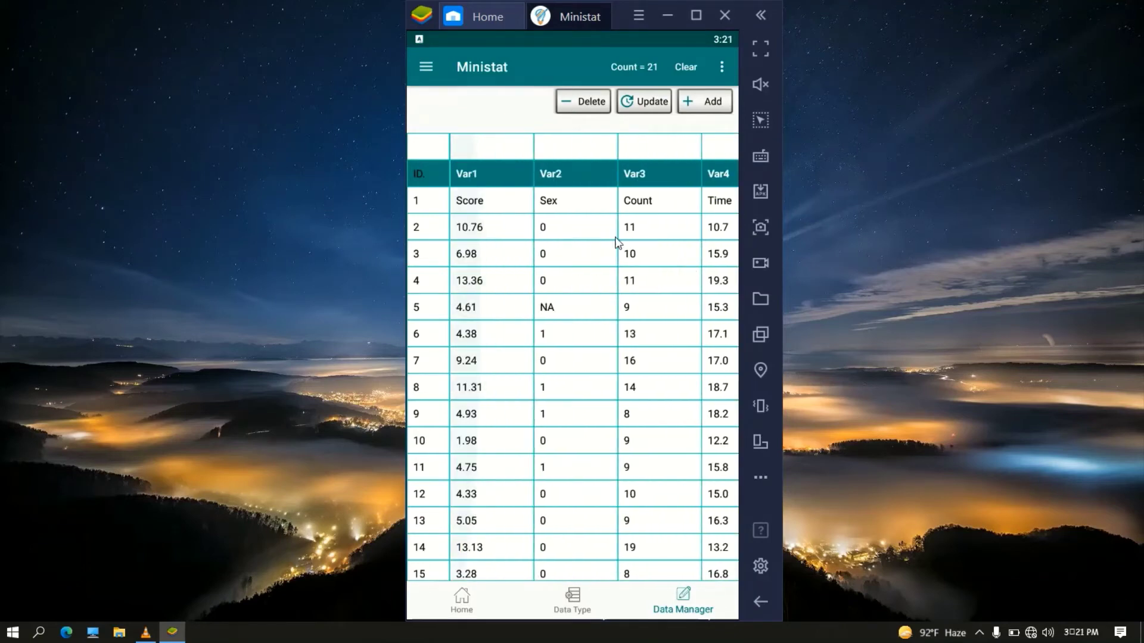
scroll(554, 273, "down", 3)
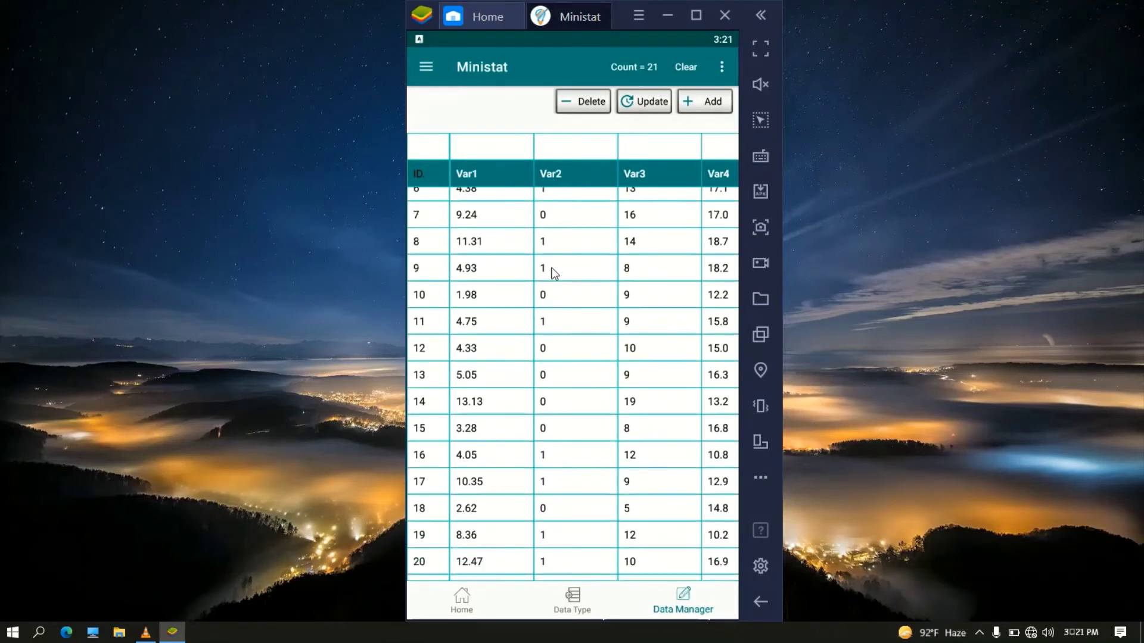
Load the variable names into the entry fields and change Var1 to score and Var2 to sex.
scroll(578, 219, "up", 4)
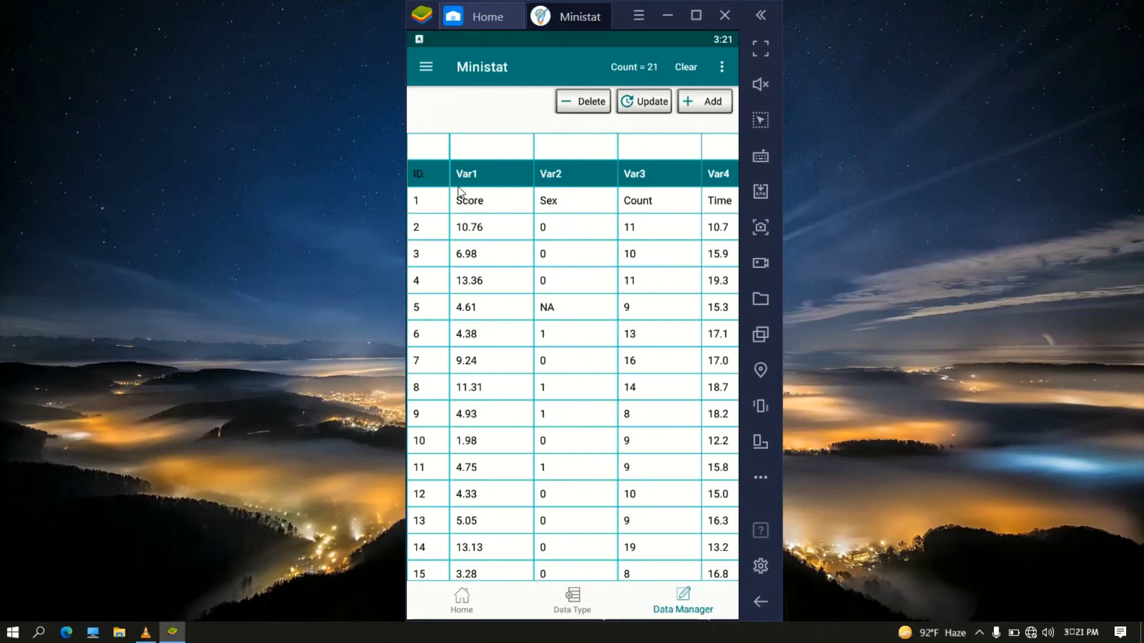
left_click(421, 174)
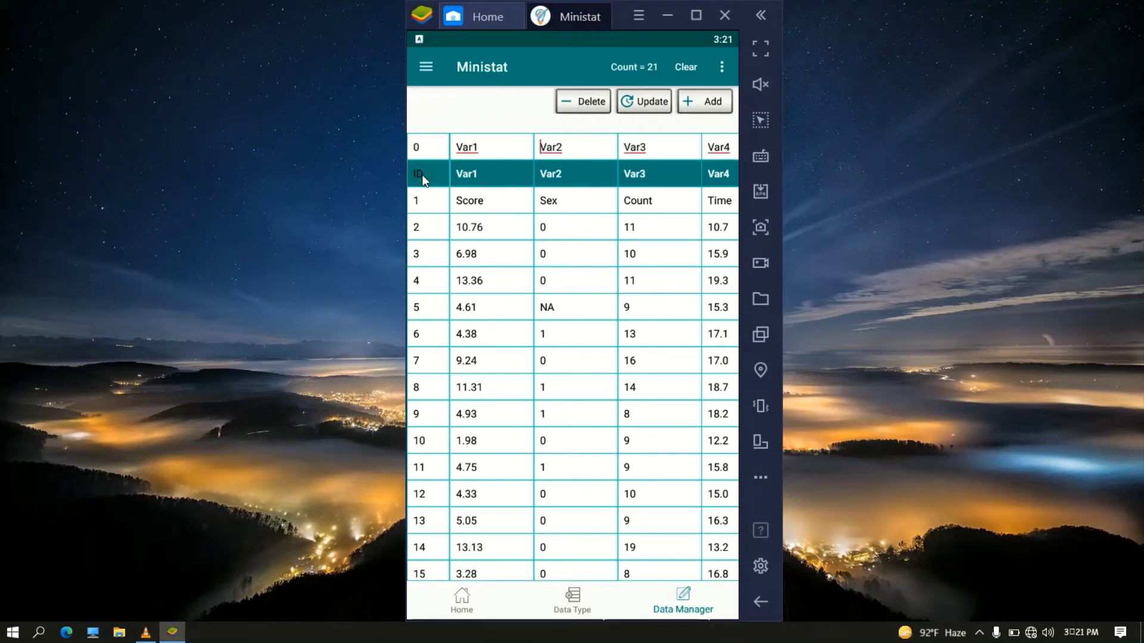
left_click(493, 147)
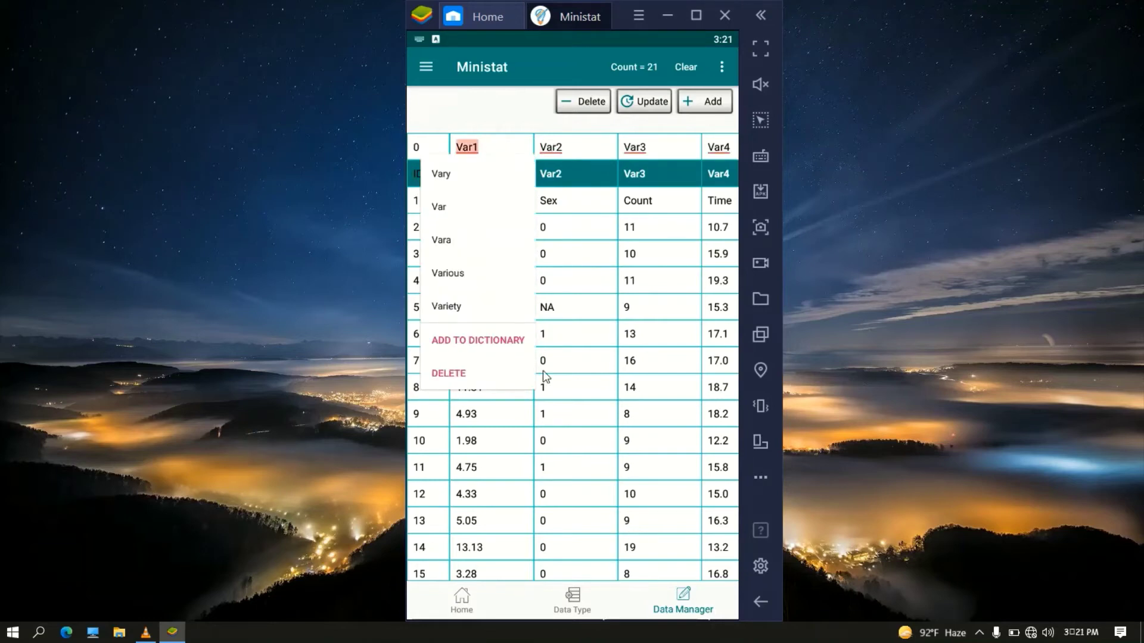
left_click(498, 381)
type("s")
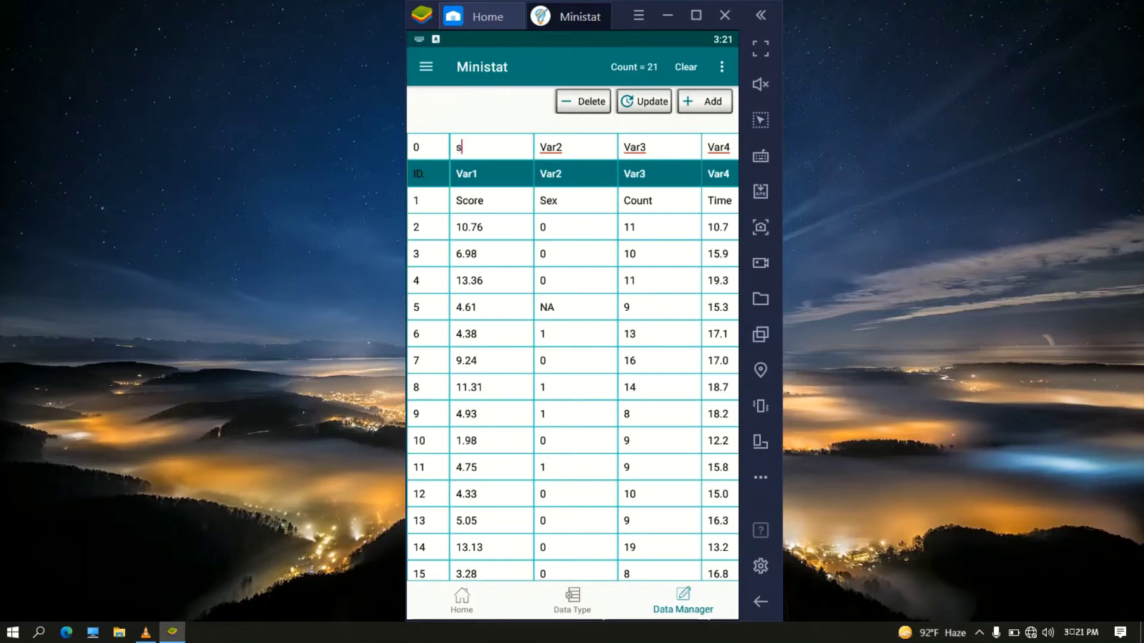
type("core")
left_click(585, 148)
left_click(571, 378)
type("sex")
Rename Var3 to count and Var4 to time, update the variable names, and clear the entry fields.
left_click_drag(662, 168, 638, 150)
left_click(638, 148)
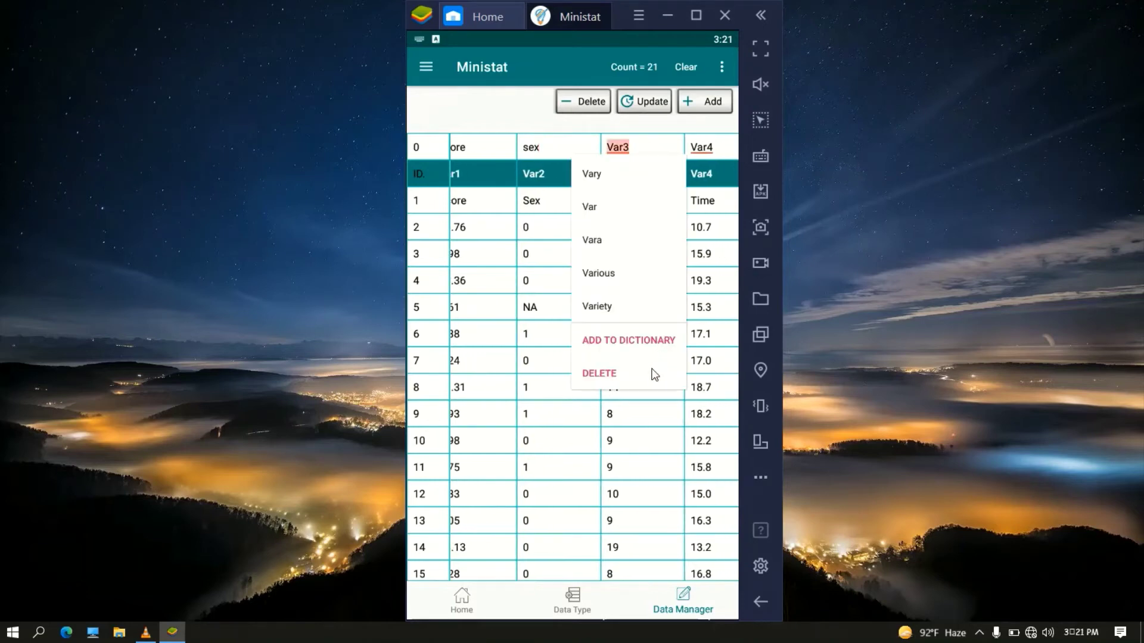
left_click(652, 370)
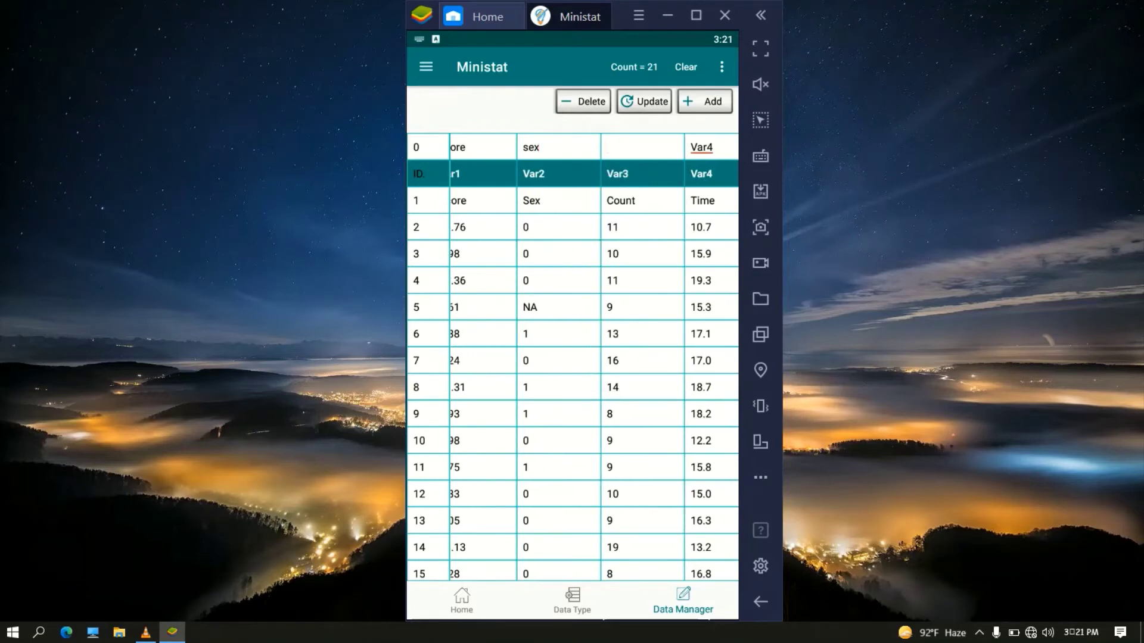
type("count")
left_click(717, 151)
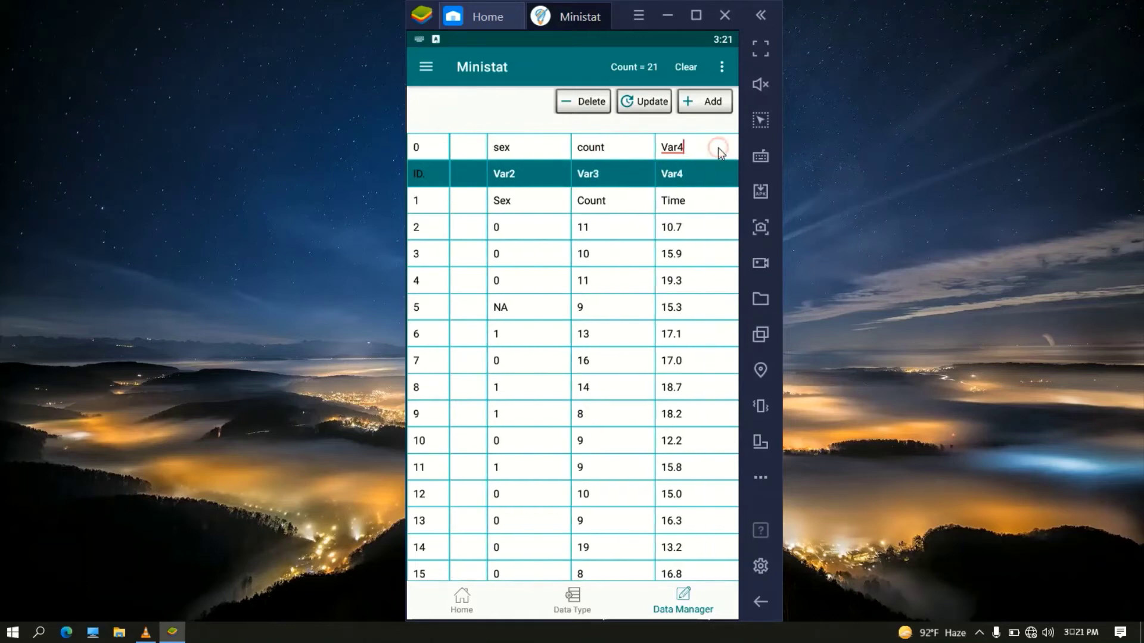
left_click(665, 371)
type("time")
left_click(643, 103)
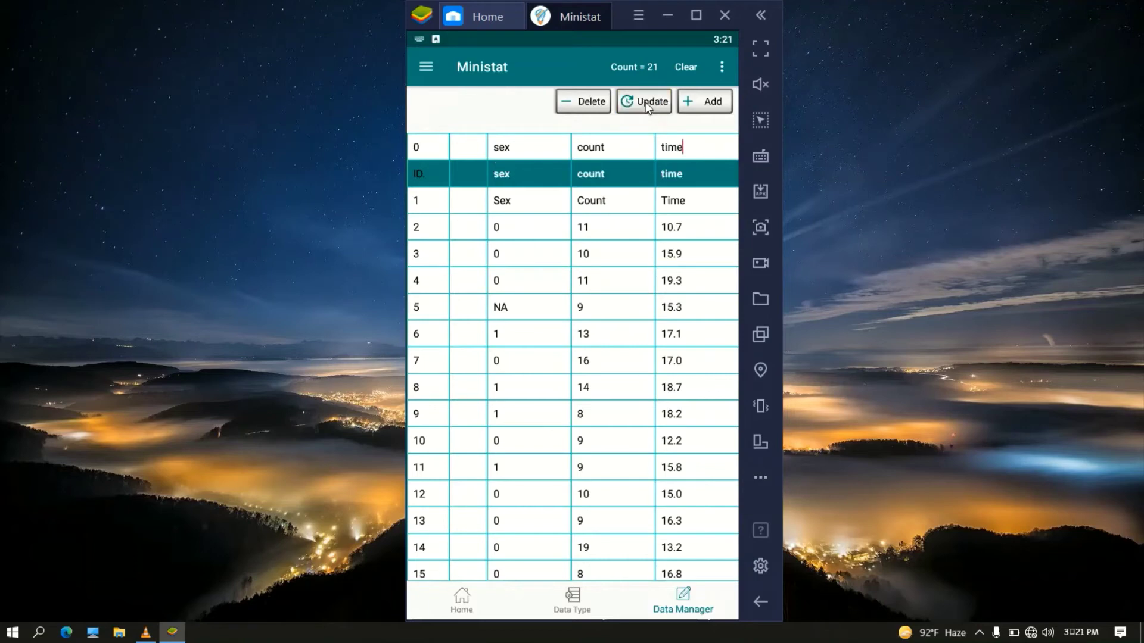
left_click(682, 76)
Delete record 1, which holds the imported column titles, and clear the entry fields.
left_click(425, 199)
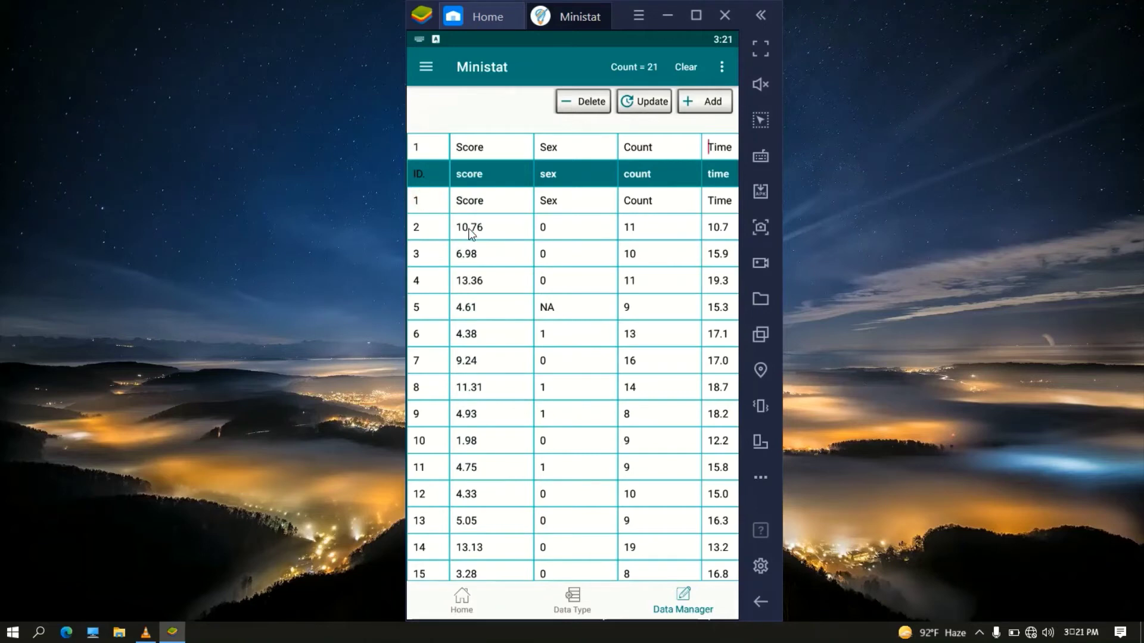
left_click(588, 103)
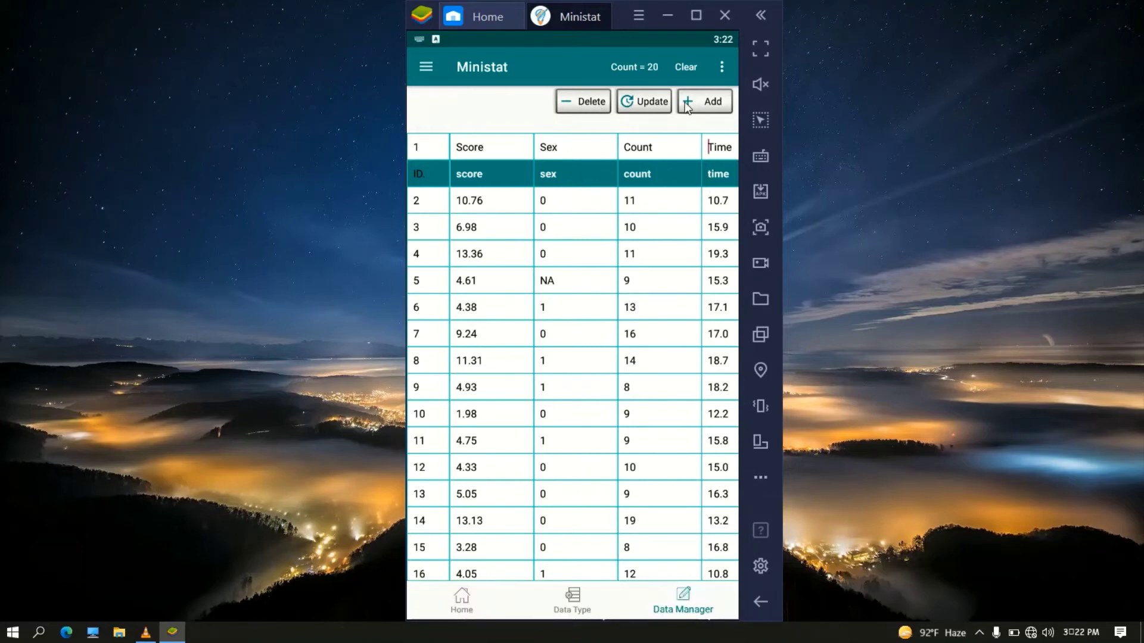
left_click(686, 67)
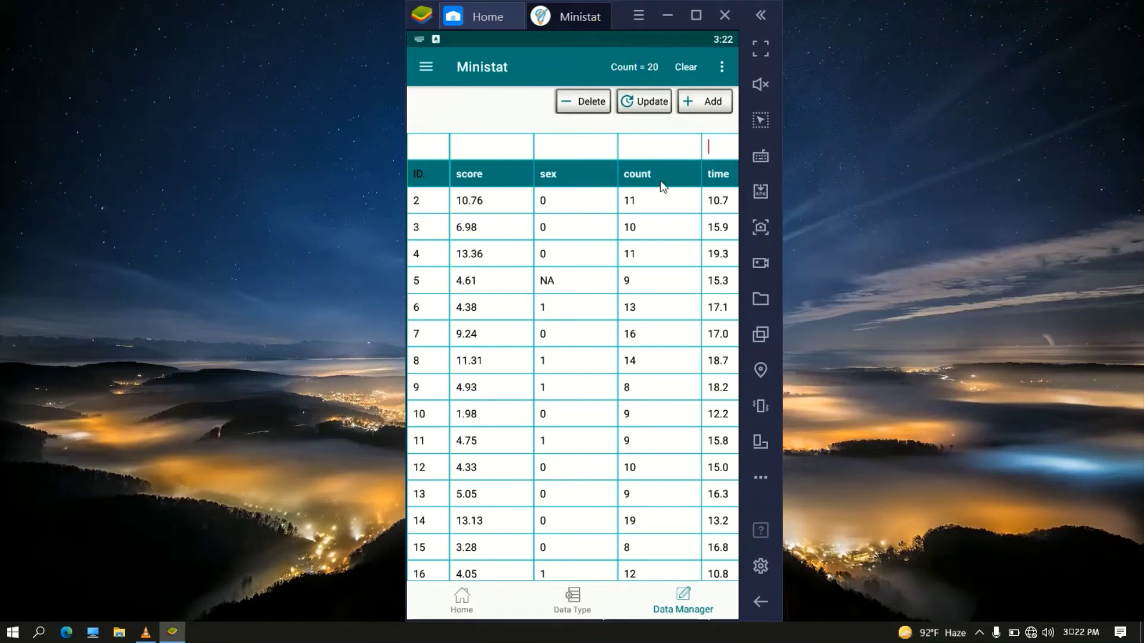
left_click_drag(661, 182, 574, 216)
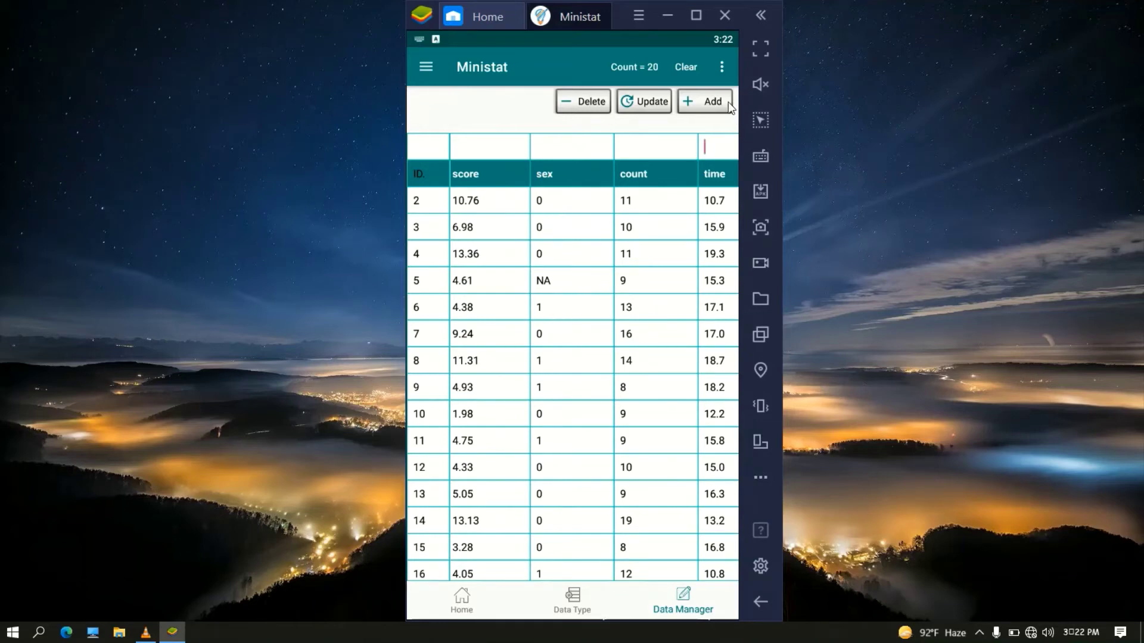
Convert the levels of the sex variable, replacing 1 with Male and 0 with Female, and save them.
left_click(721, 70)
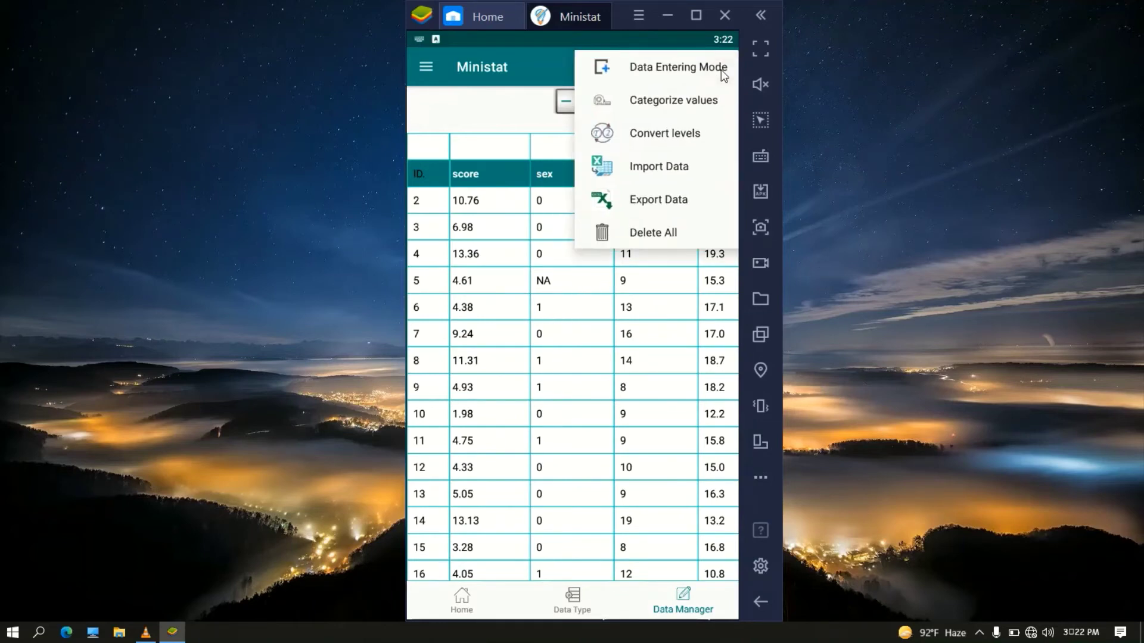
left_click(681, 132)
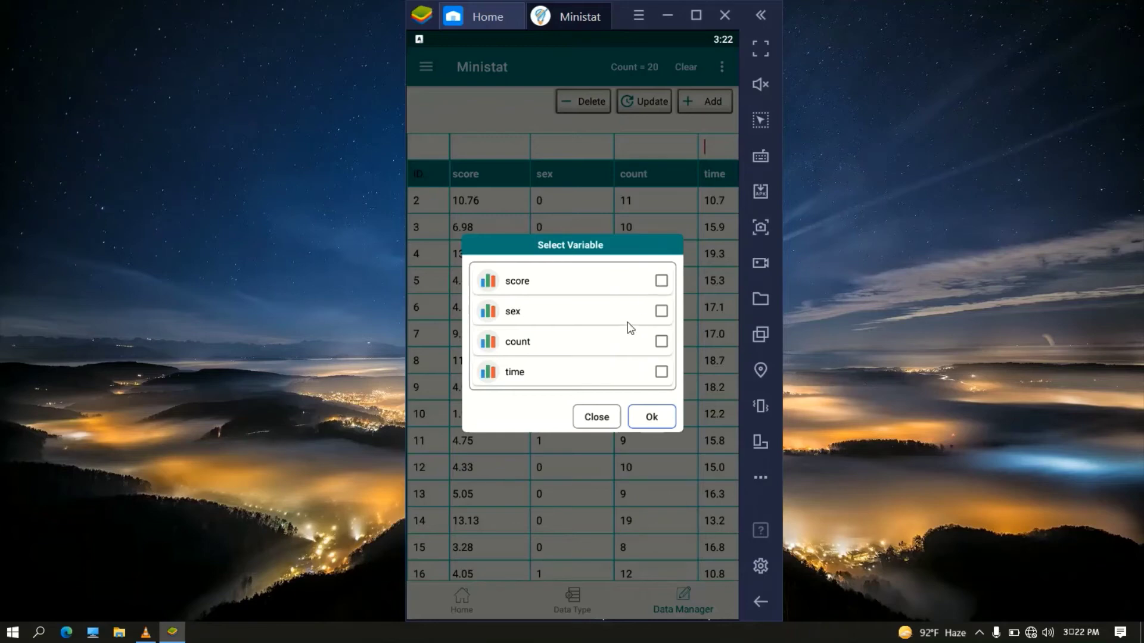
left_click(660, 311)
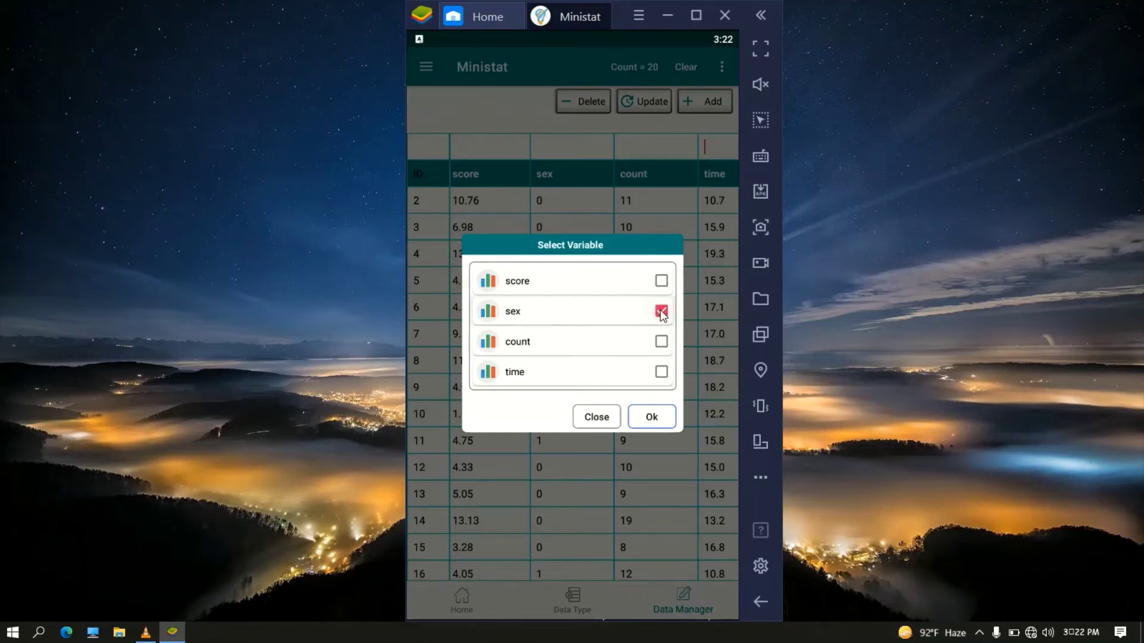
left_click(653, 417)
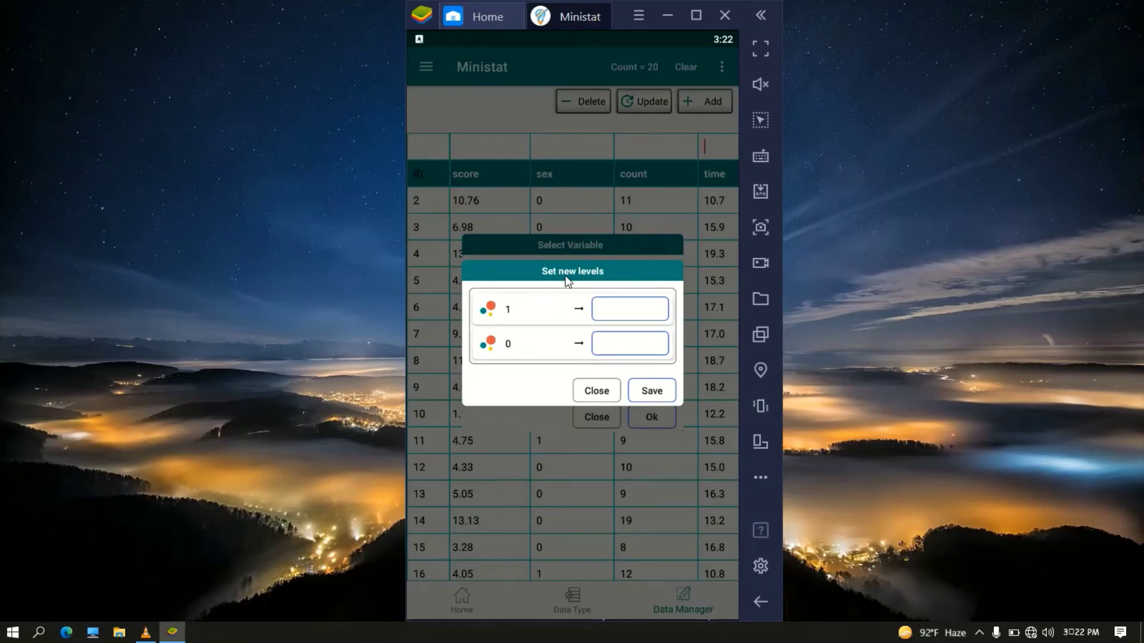
left_click(628, 309)
left_click(617, 344)
left_click(612, 309)
type("Male")
left_click(630, 350)
type("Female")
left_click(660, 397)
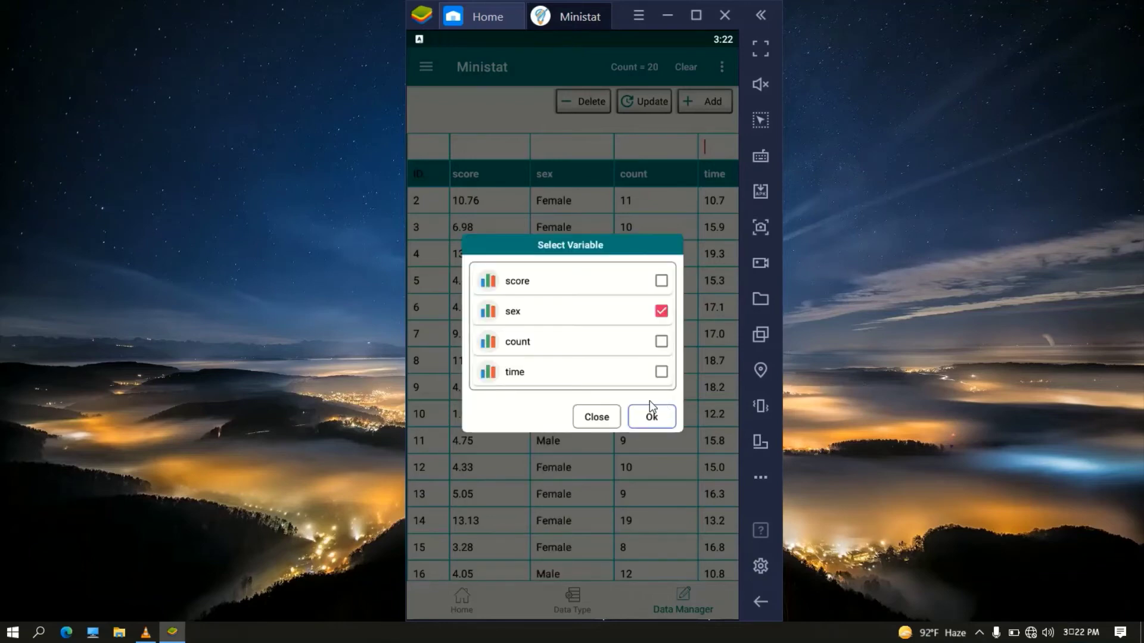
left_click(597, 417)
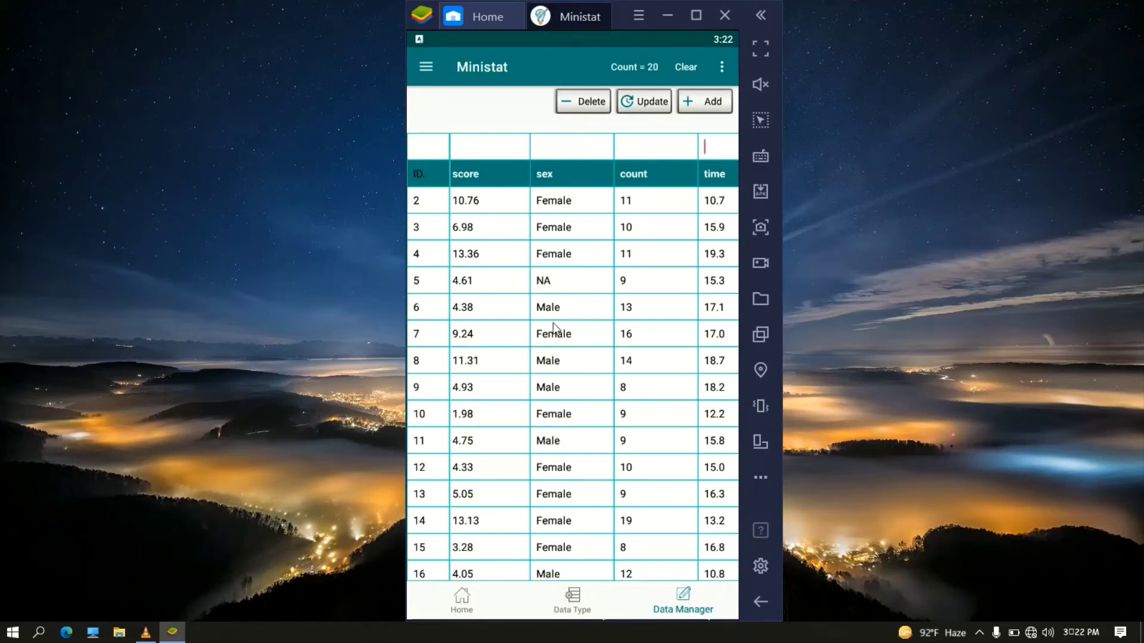
left_click_drag(556, 347, 589, 352)
mouse_move(649, 234)
left_mouse_down()
mouse_move(627, 250)
mouse_move(649, 252)
left_mouse_up()
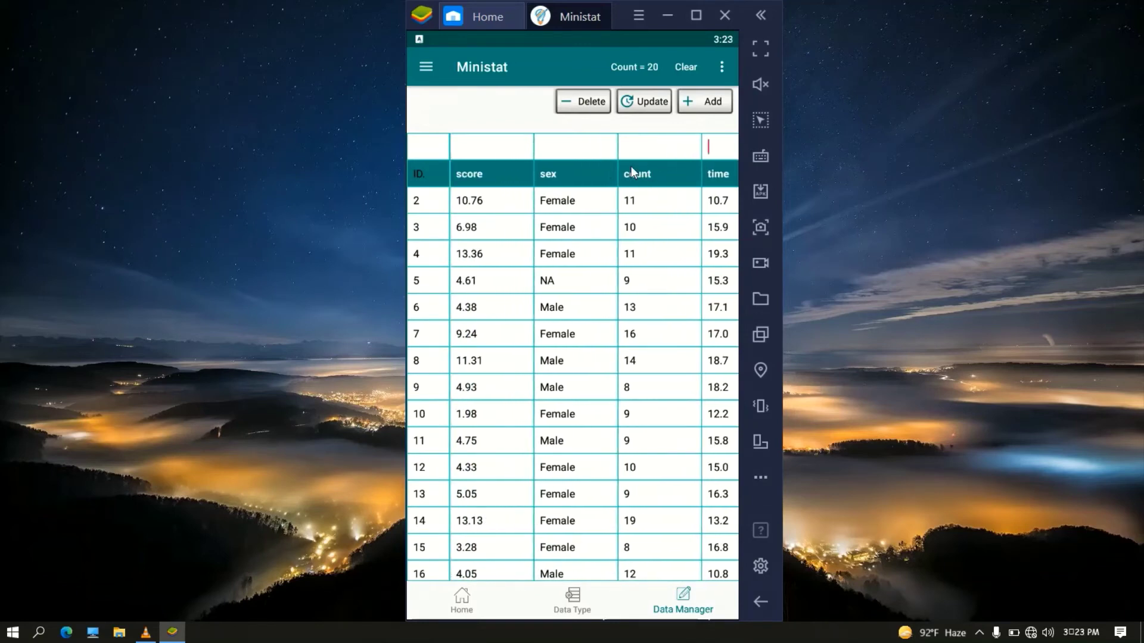
left_click(720, 70)
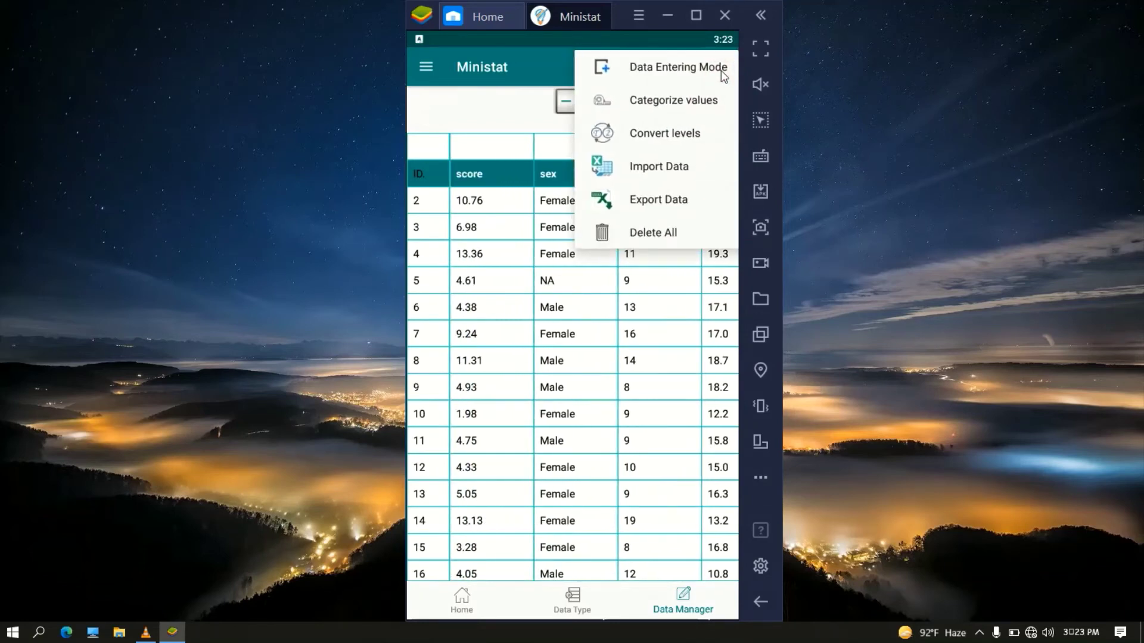
left_click(606, 279)
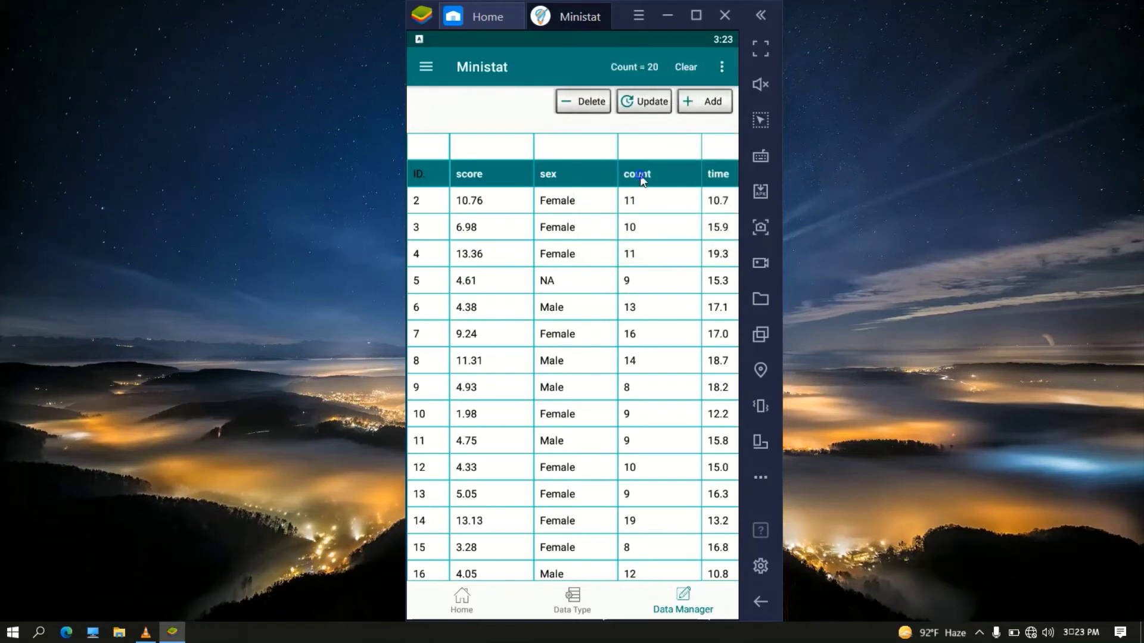
left_click(715, 146)
left_click(722, 69)
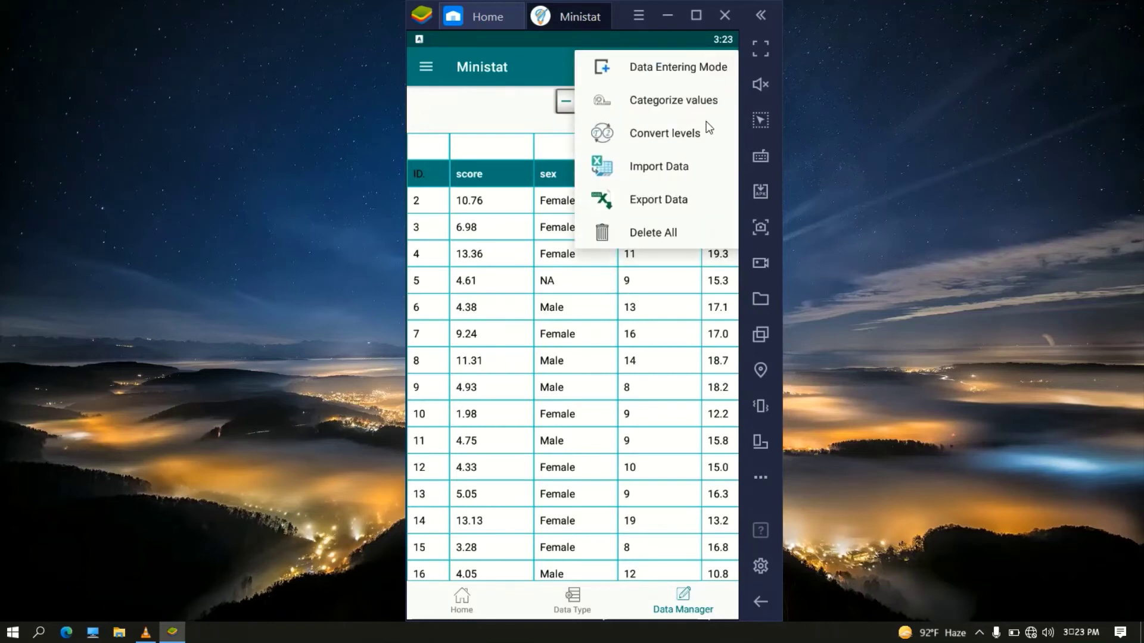
left_click(693, 102)
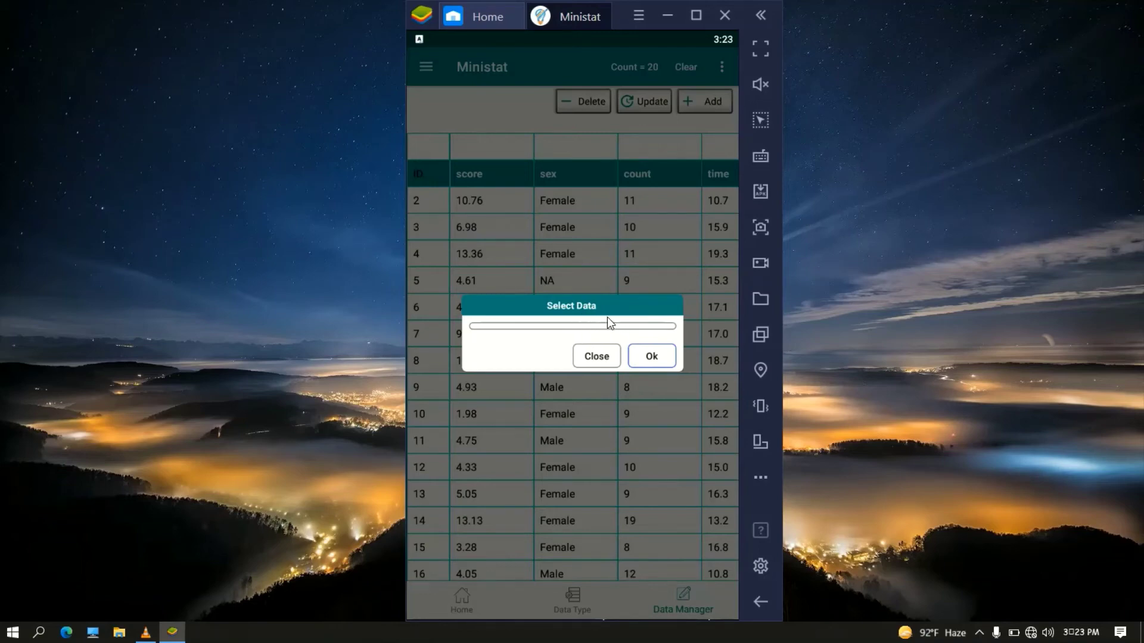
left_click(590, 357)
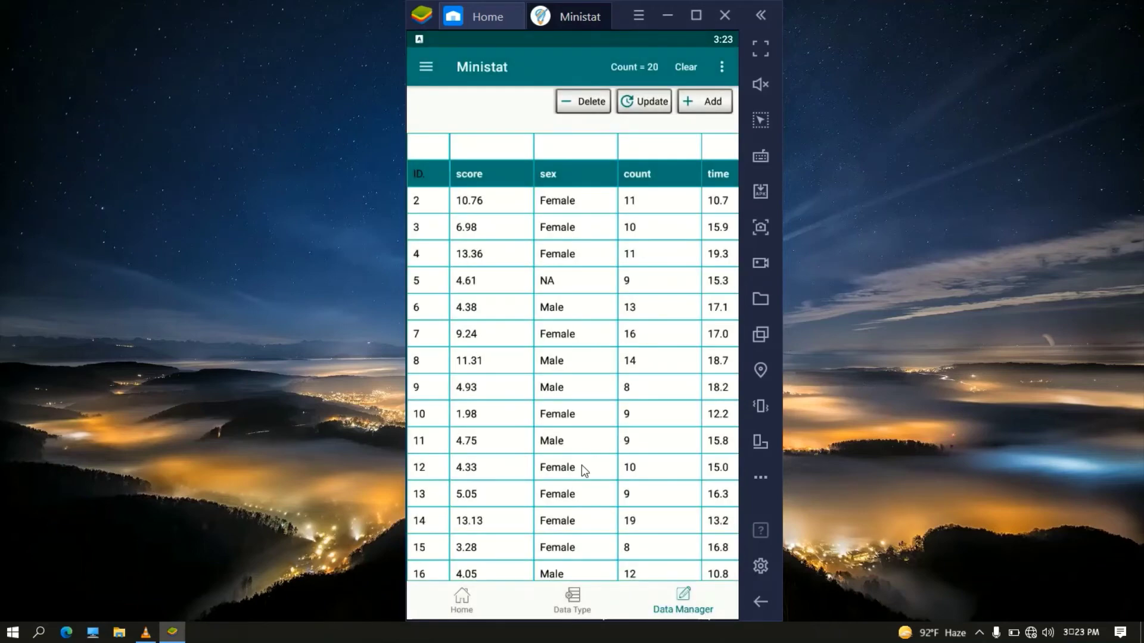
Set the data type of the count variable to Numeric.
left_click(573, 599)
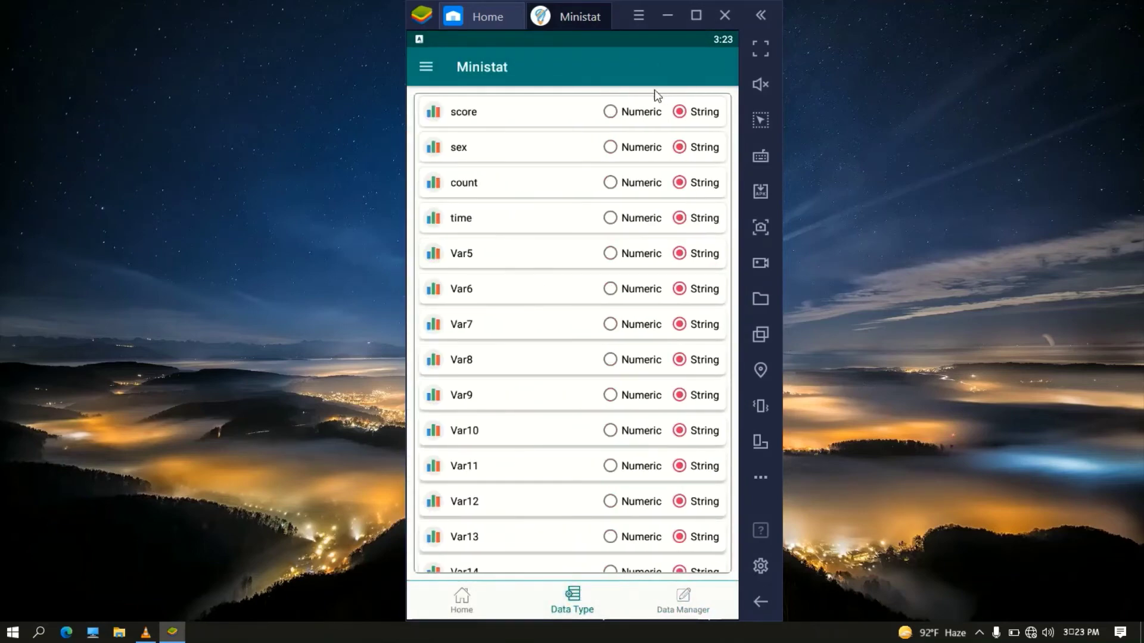
left_click(681, 184)
left_click(614, 184)
Run descriptive summaries for count, adding Maximum and Minimum to the selected measures, and leave the output after reviewing it.
left_click(477, 607)
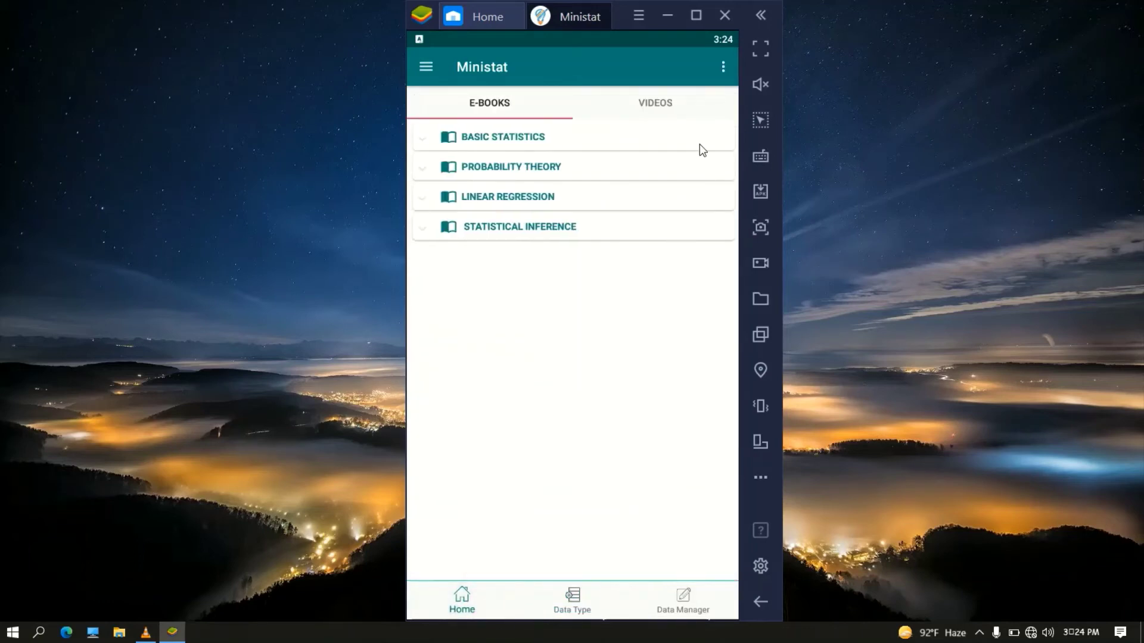
left_click(724, 67)
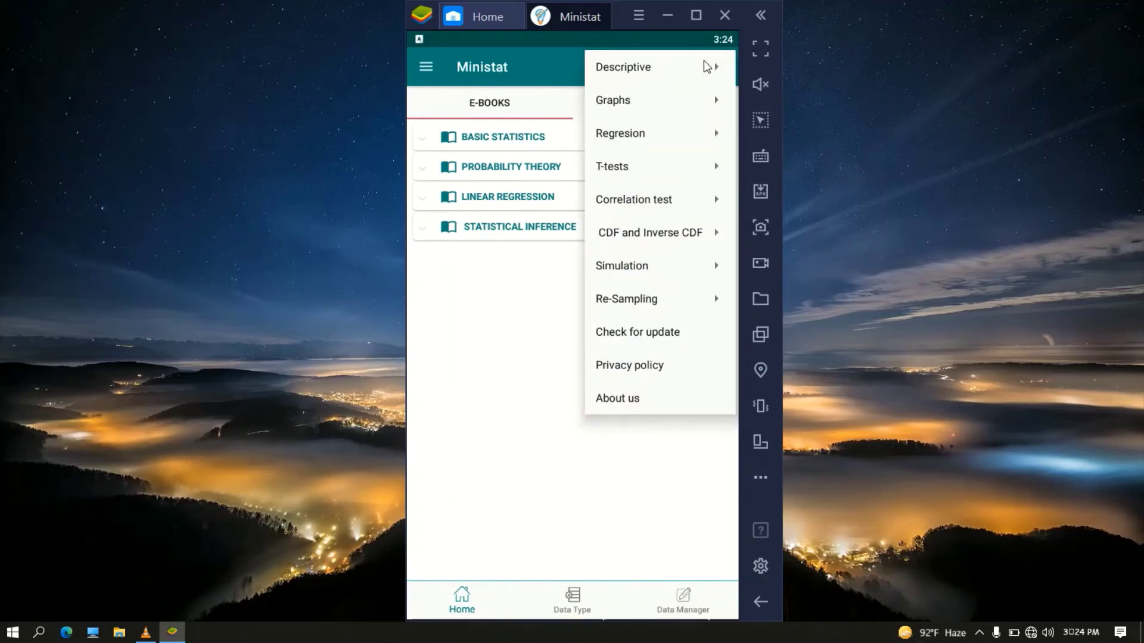
left_click(673, 69)
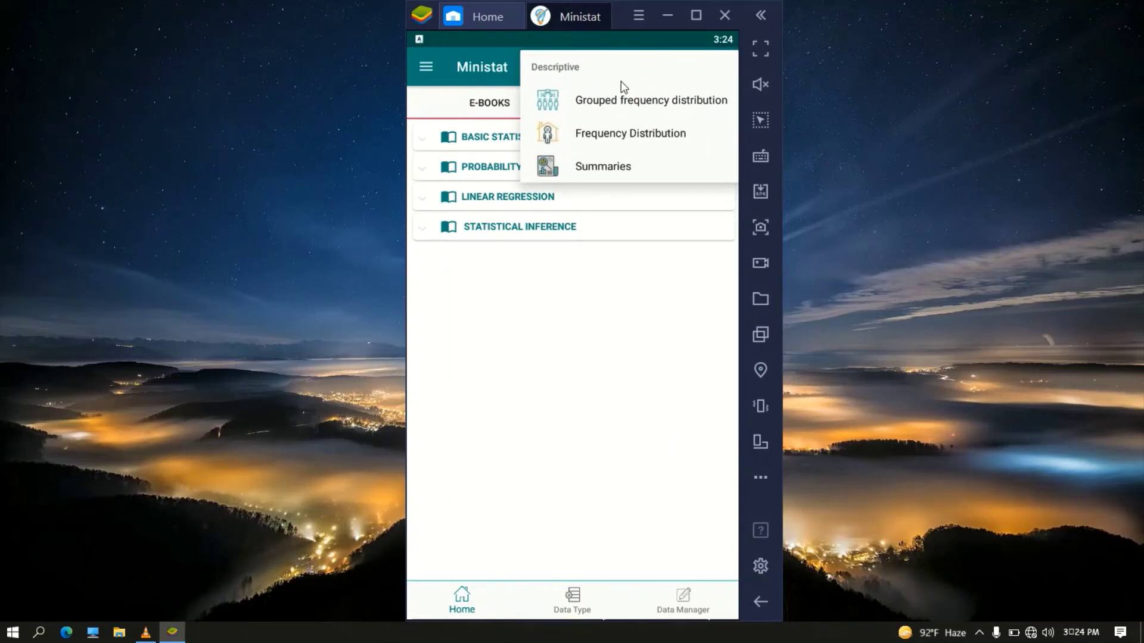
left_click(635, 166)
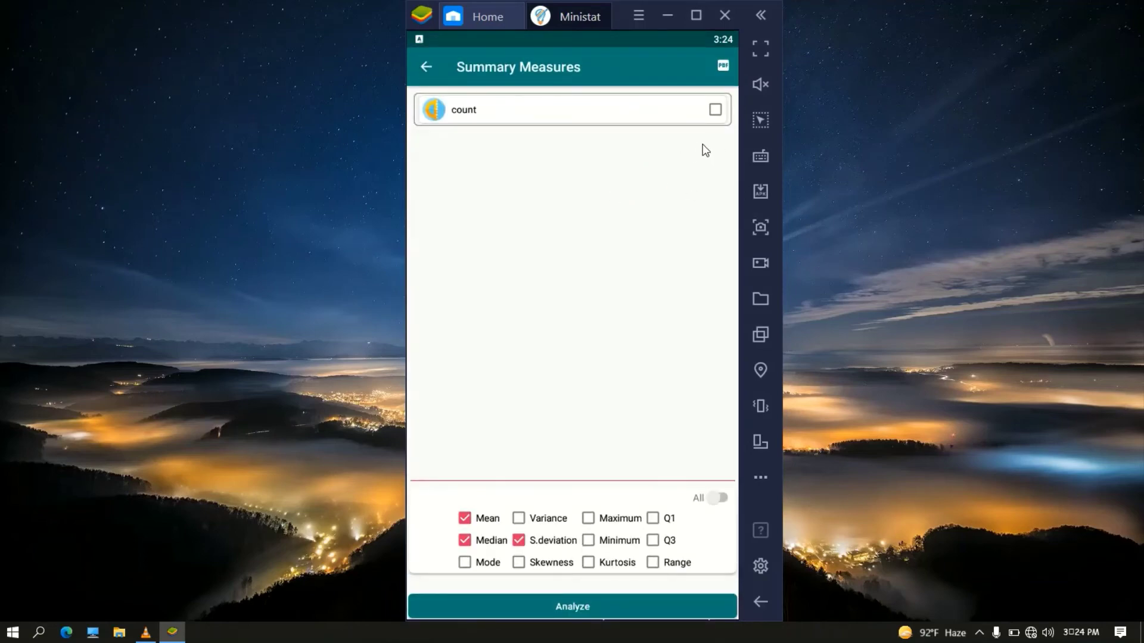
left_click(715, 110)
left_click(605, 523)
left_click(611, 544)
left_click(606, 605)
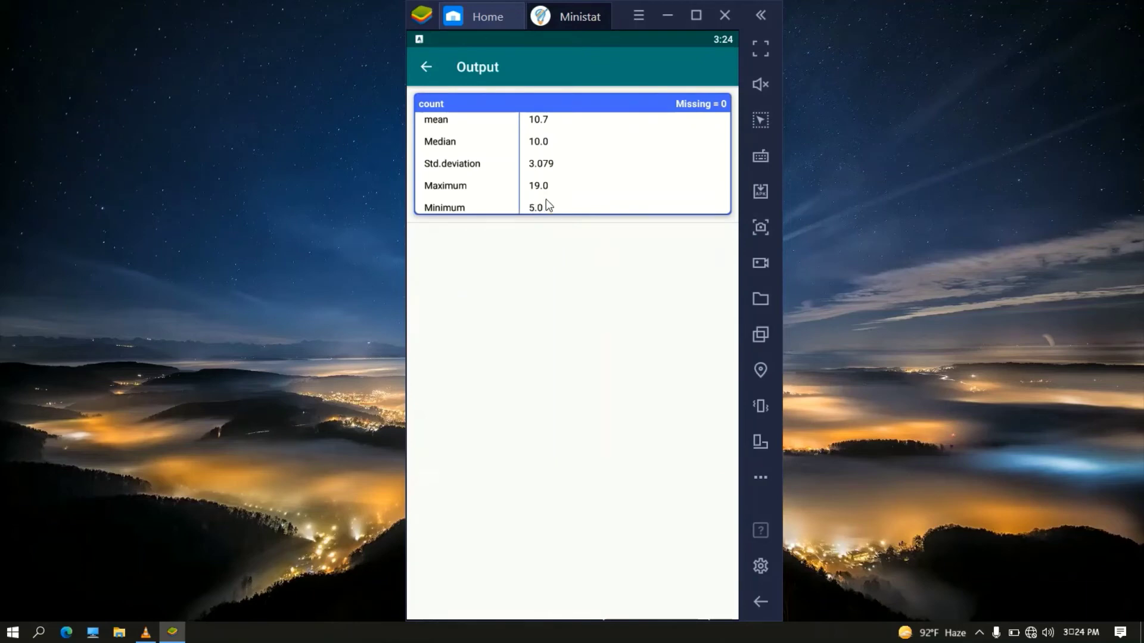
left_click(433, 70)
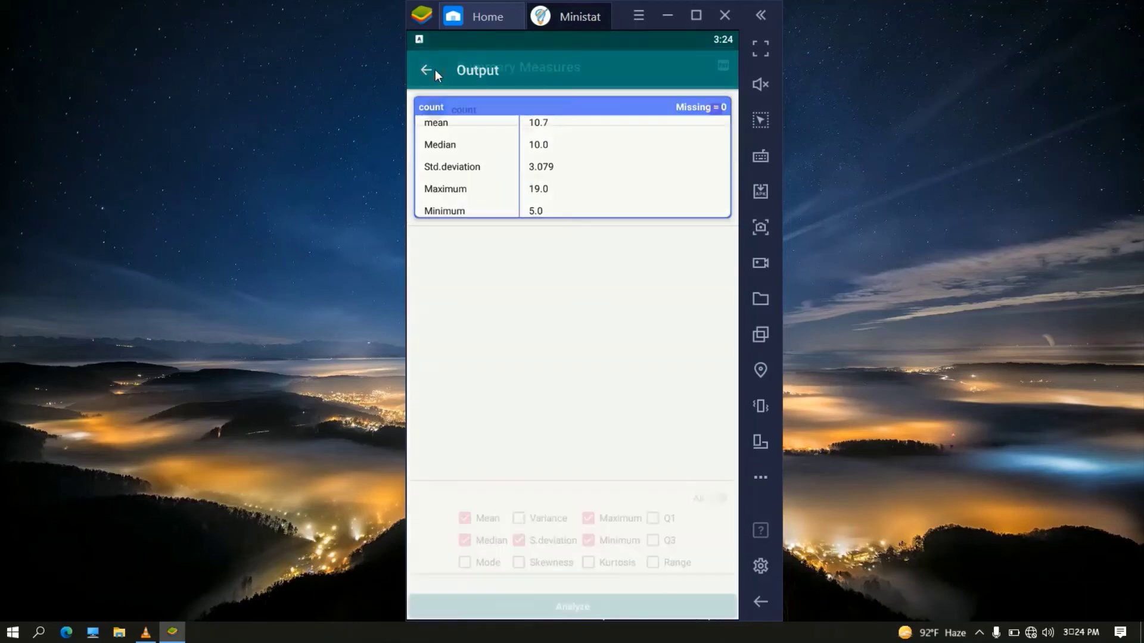
left_click(426, 66)
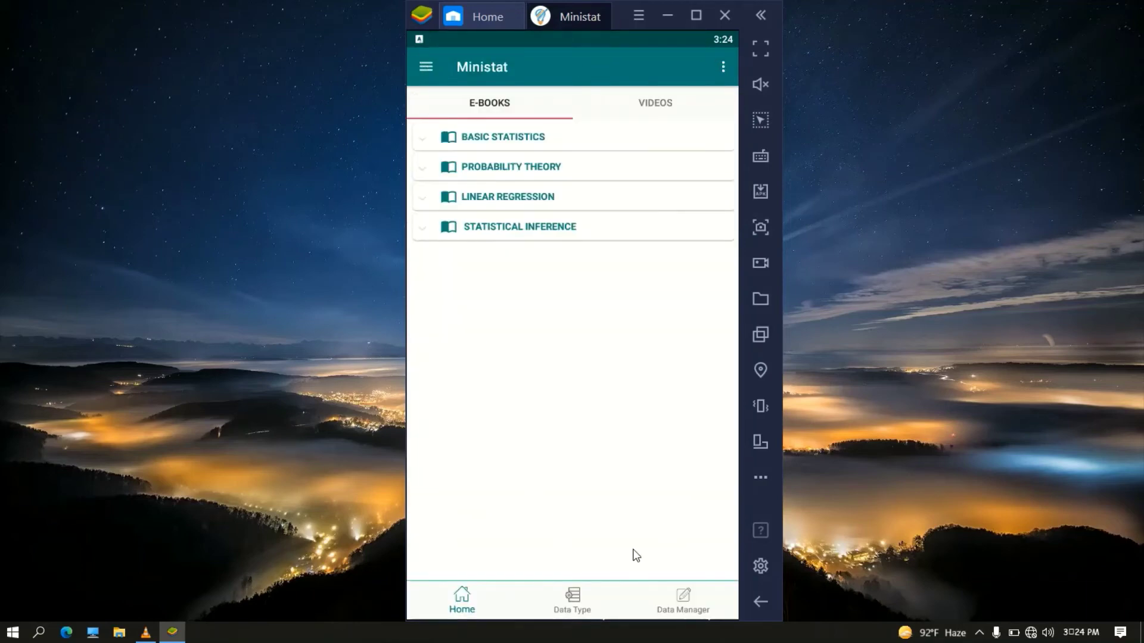
Start categorizing values in the data manager with count as the selected variable.
left_click(692, 598)
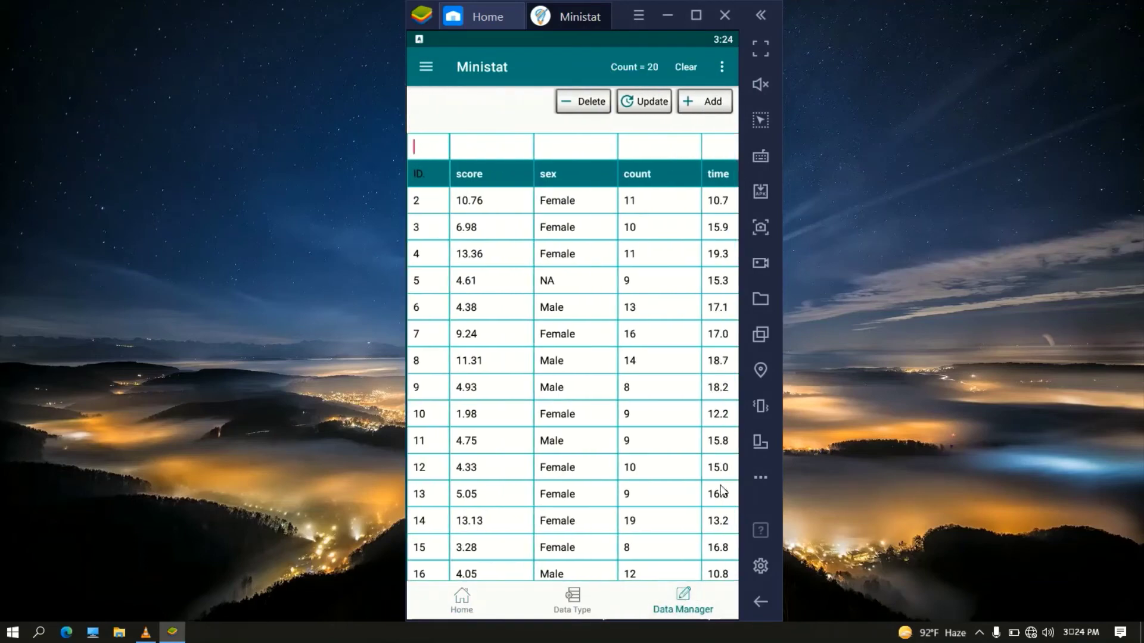
left_click(723, 68)
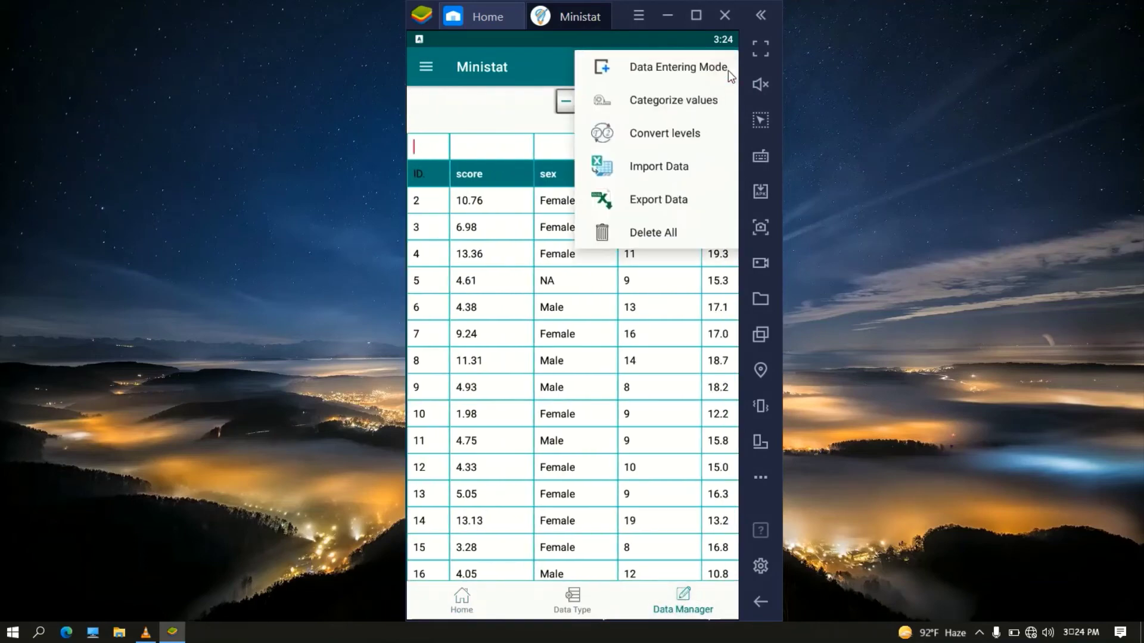
left_click(695, 112)
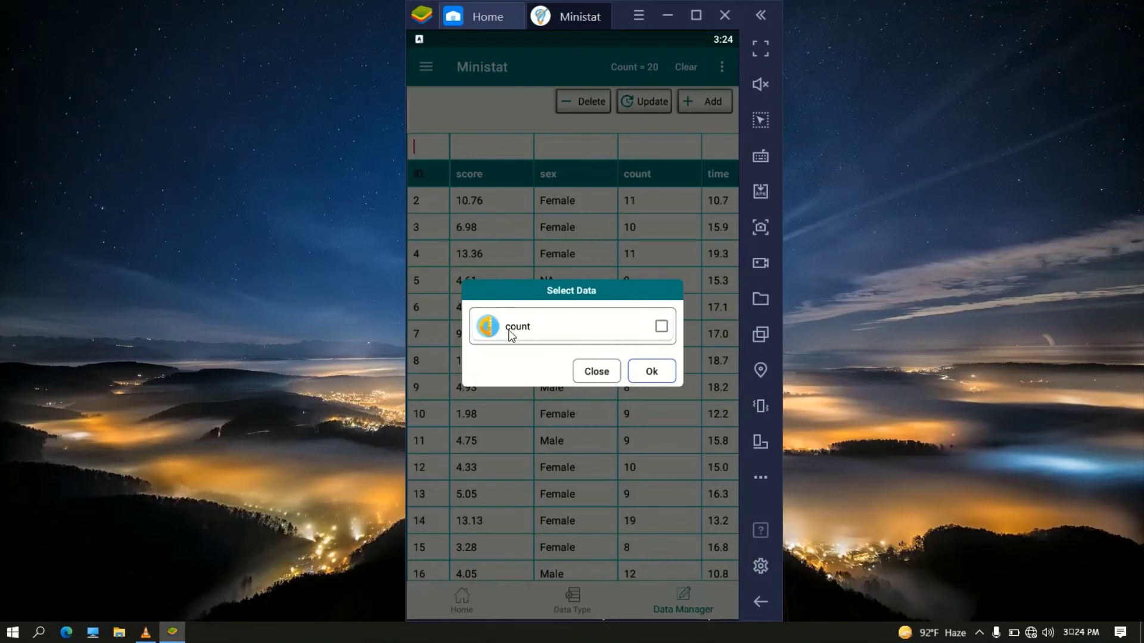
left_click(660, 329)
left_click(650, 374)
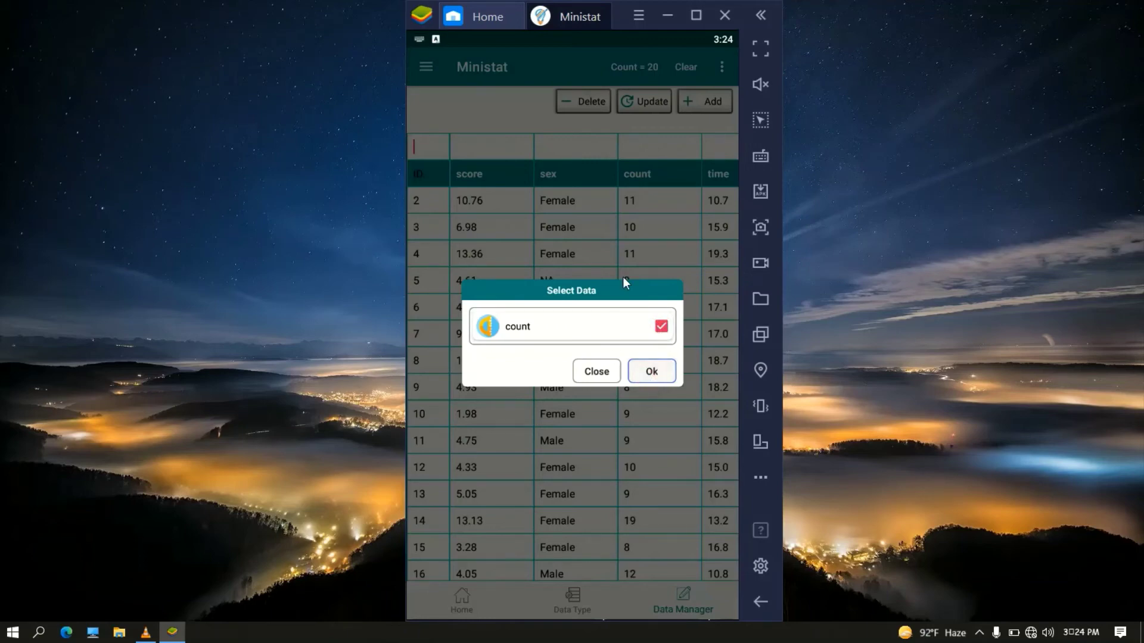
Define the first category for count, from 5 to below 10, with the label 5-9.
left_click(484, 230)
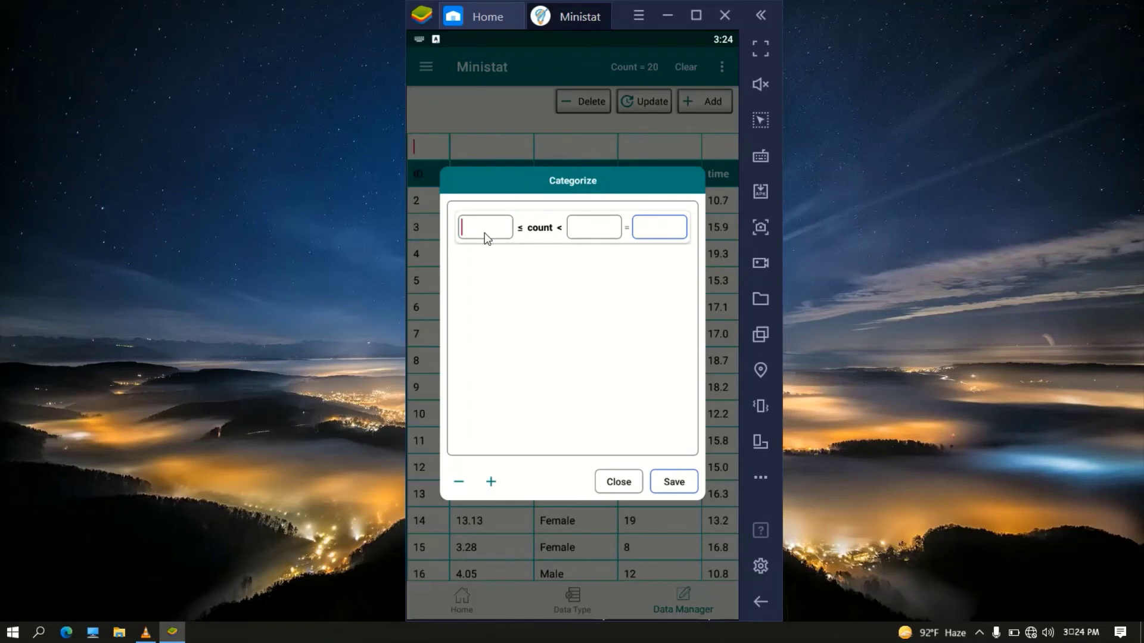
type("5")
left_click(596, 228)
type("10")
left_click(582, 231)
type("5-9")
Add a second category for count, from 10 to below 15, with the label 10-14.
left_click(492, 483)
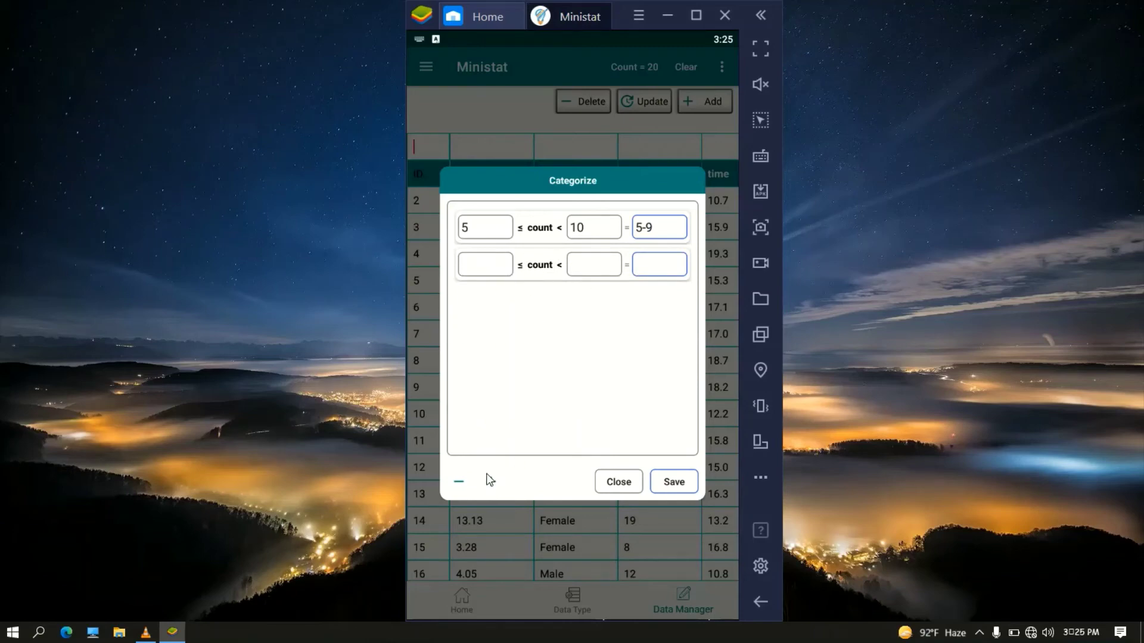
left_click(459, 481)
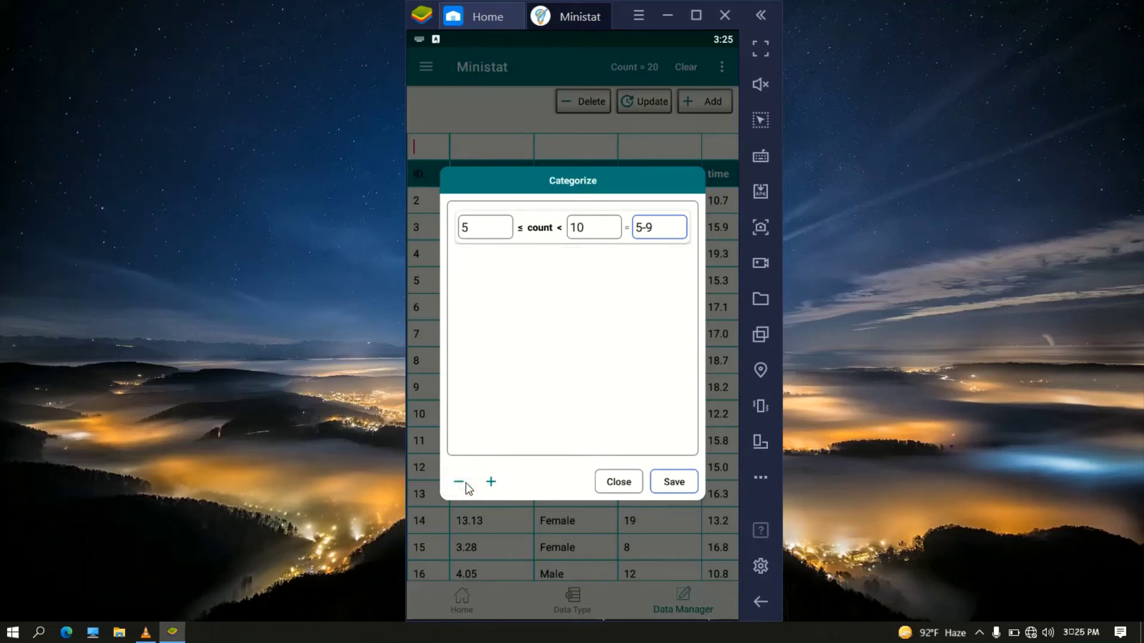
left_click(491, 482)
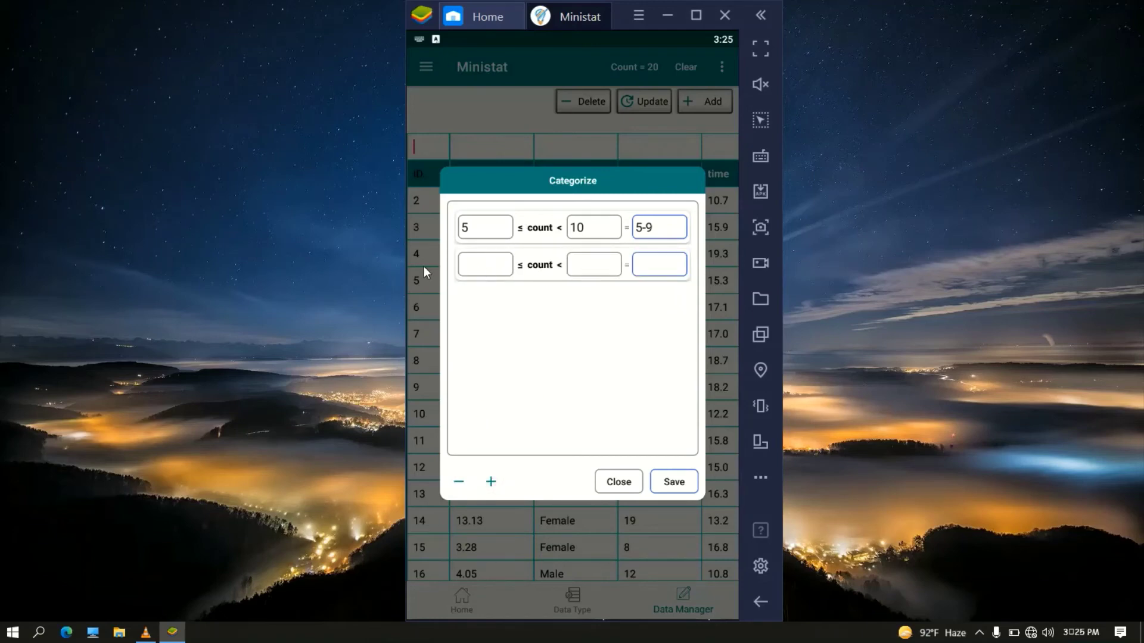
left_click(484, 264)
type("10")
left_click(582, 267)
type("15")
left_click(672, 263)
type("10-14")
Add a third category for count, from 15 to below 20, with the label 15-19.
left_click(492, 482)
left_click(476, 306)
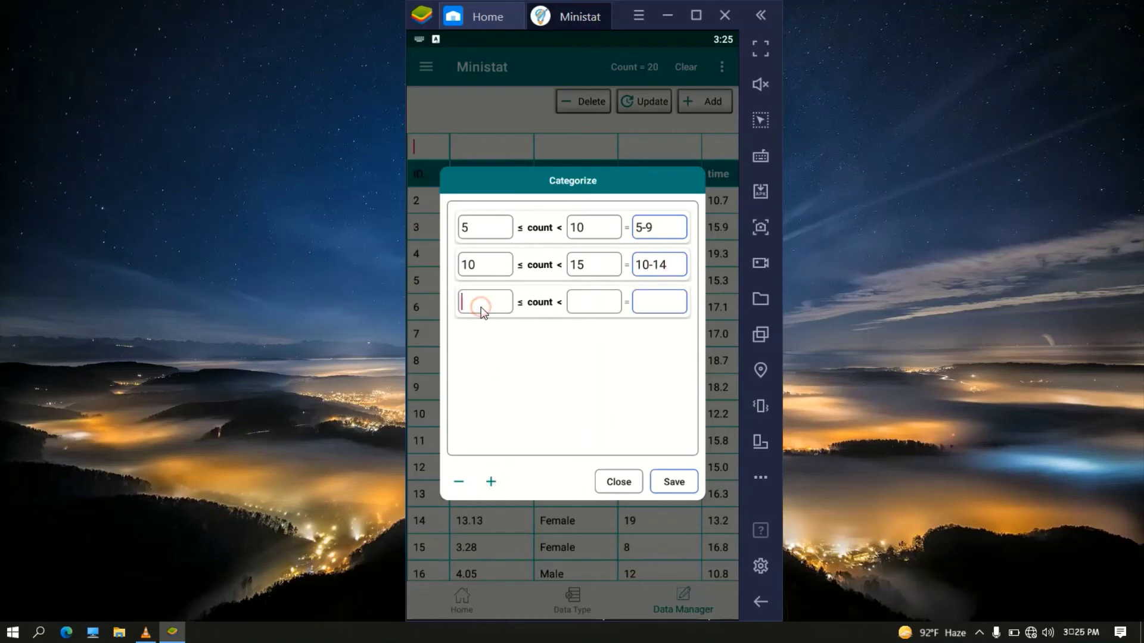
type("15")
left_click(588, 302)
type("20")
left_click(670, 299)
type("15-19")
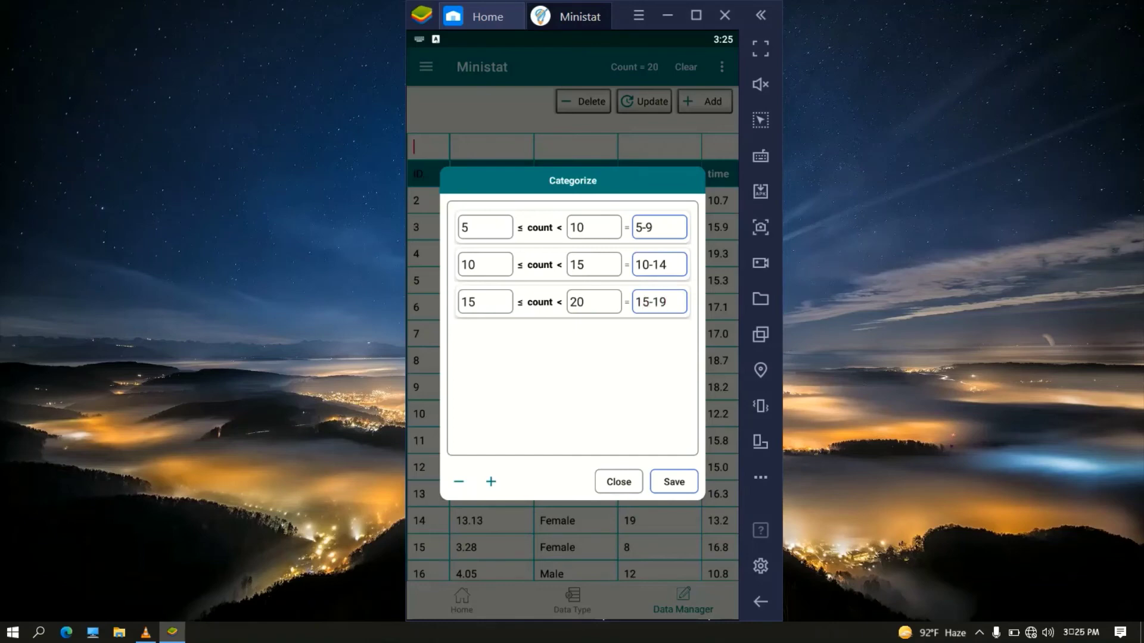
Generate the categorized count values, review the category assigned to each record, and return to the category definitions.
left_click(681, 484)
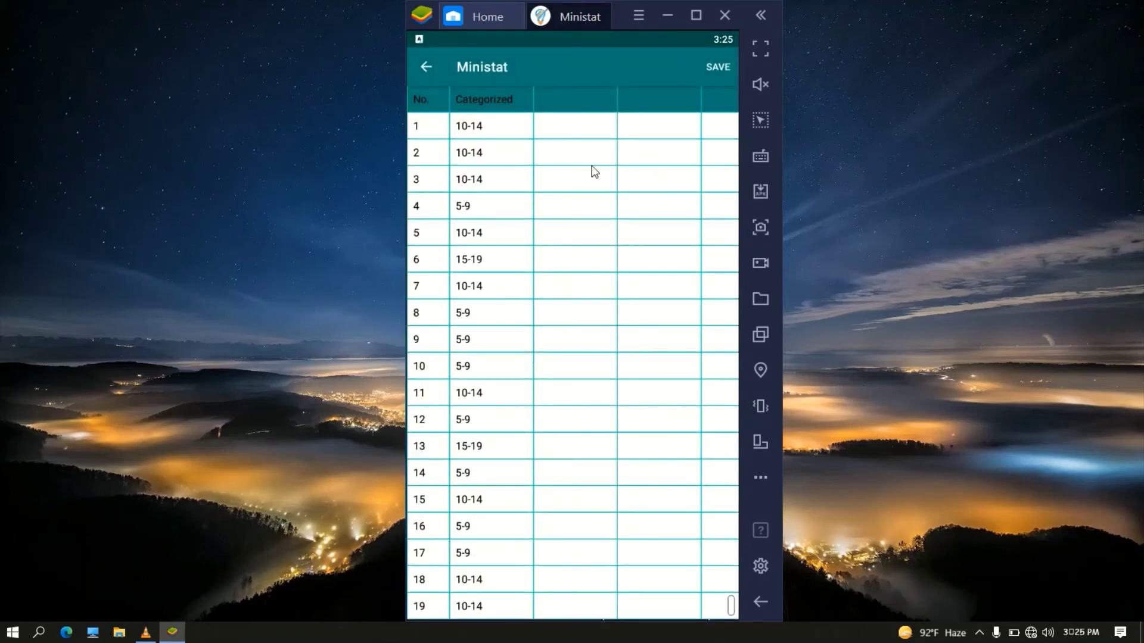
scroll(476, 333, "down", 3)
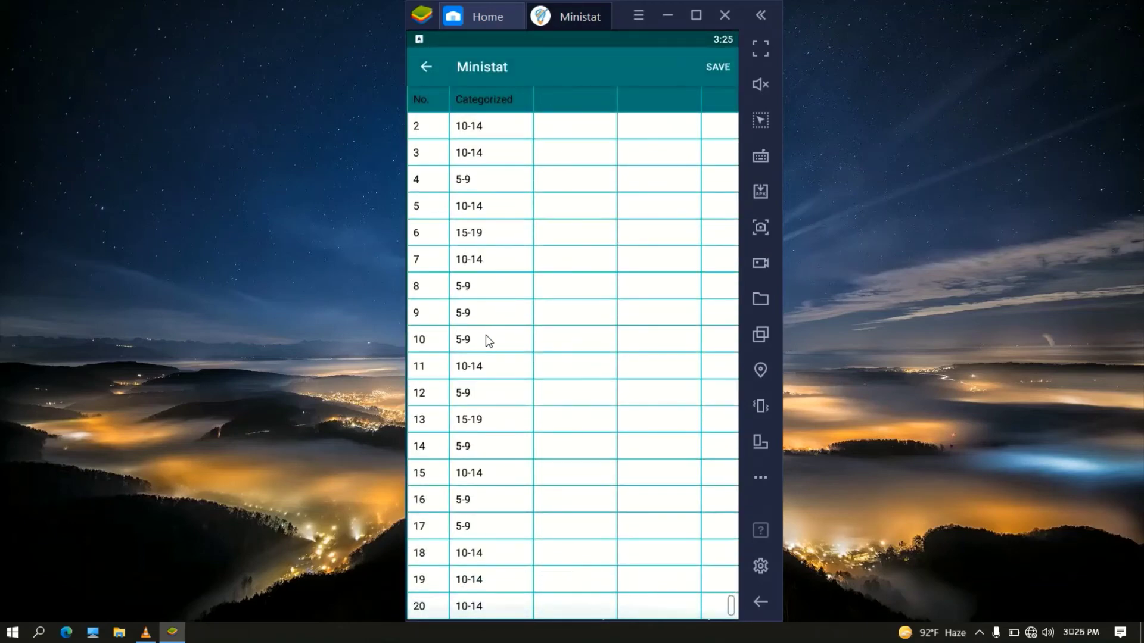
scroll(474, 405, "up", 2)
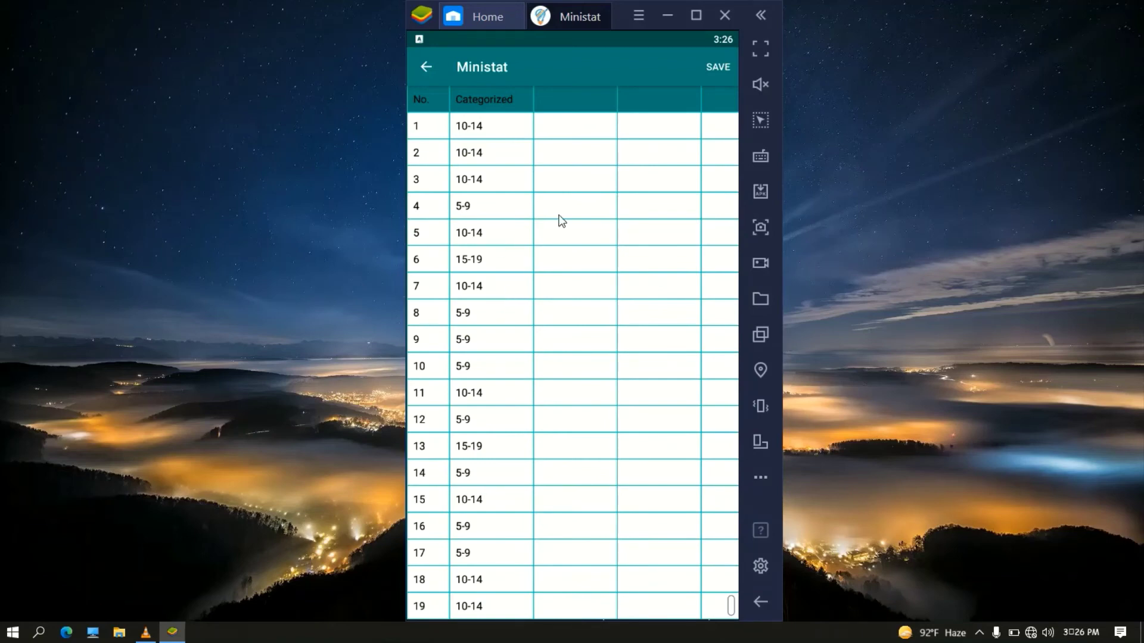
scroll(551, 357, "down", 1)
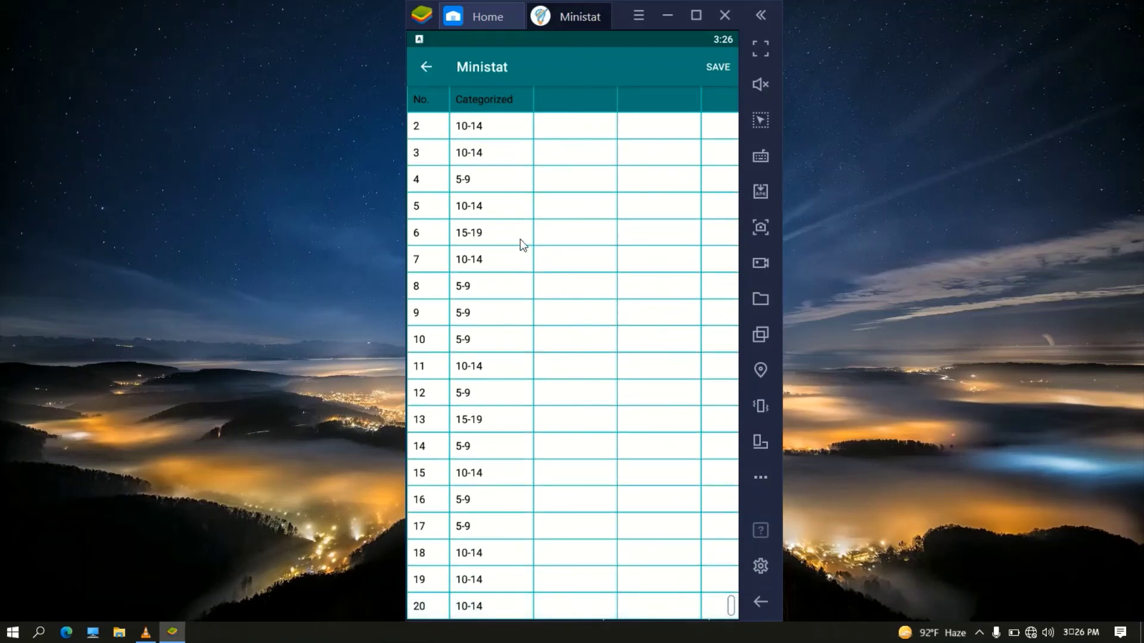
scroll(545, 310, "up", 1)
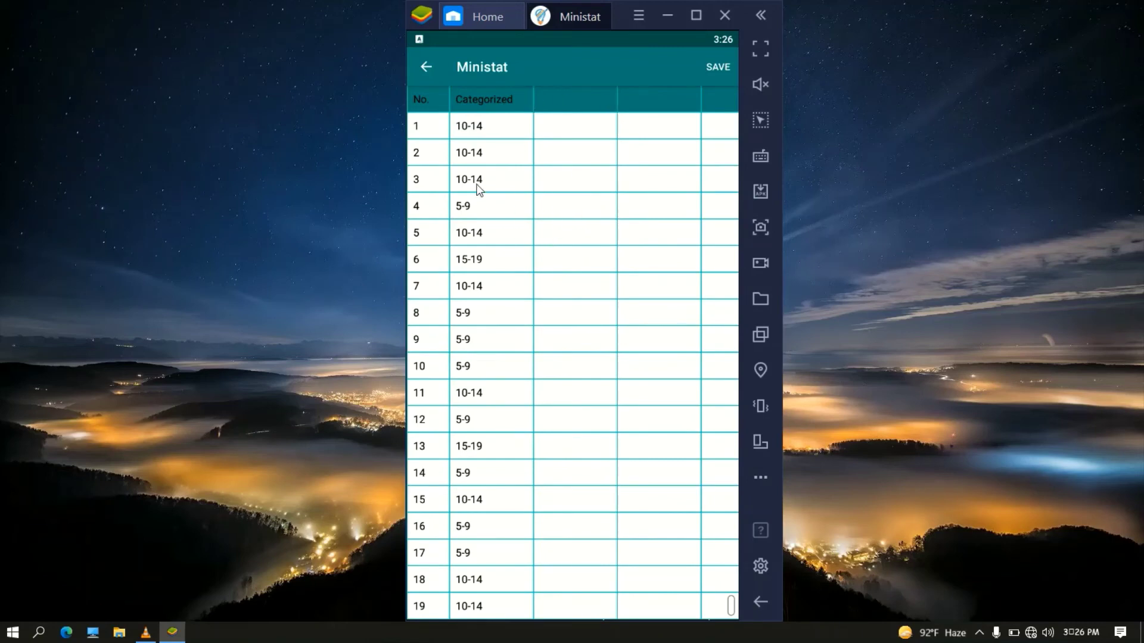
left_click(428, 67)
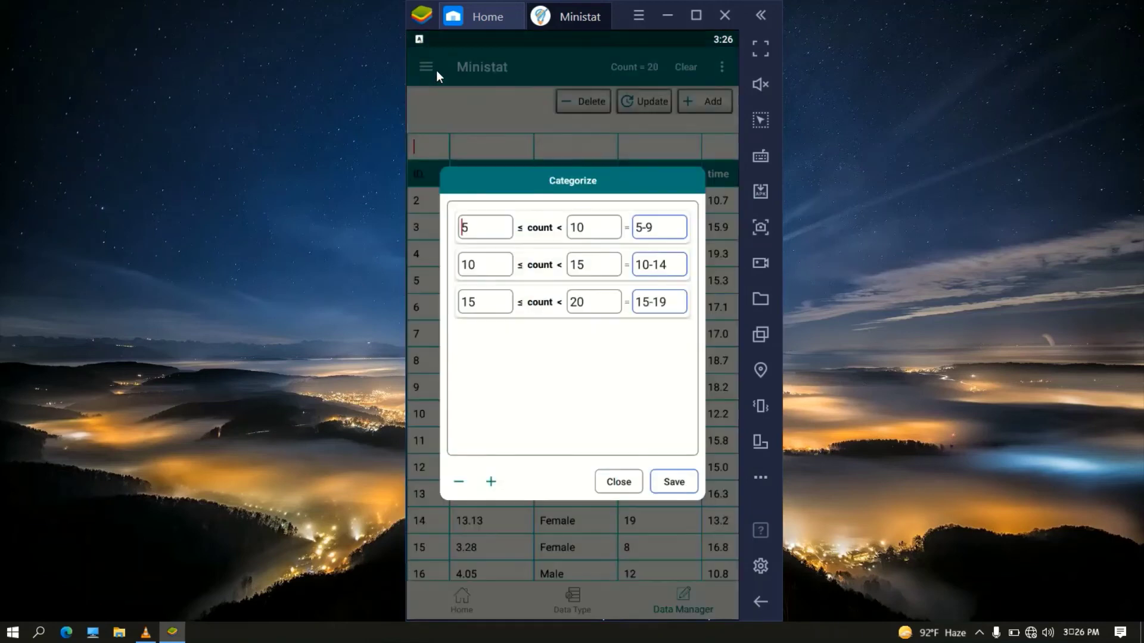
Try an upper limit of 19 for the 15-19 category, check the categorized values, and return to the definitions.
left_click(591, 301)
key("BackSpace")
key("BackSpace")
type("19")
left_click(678, 485)
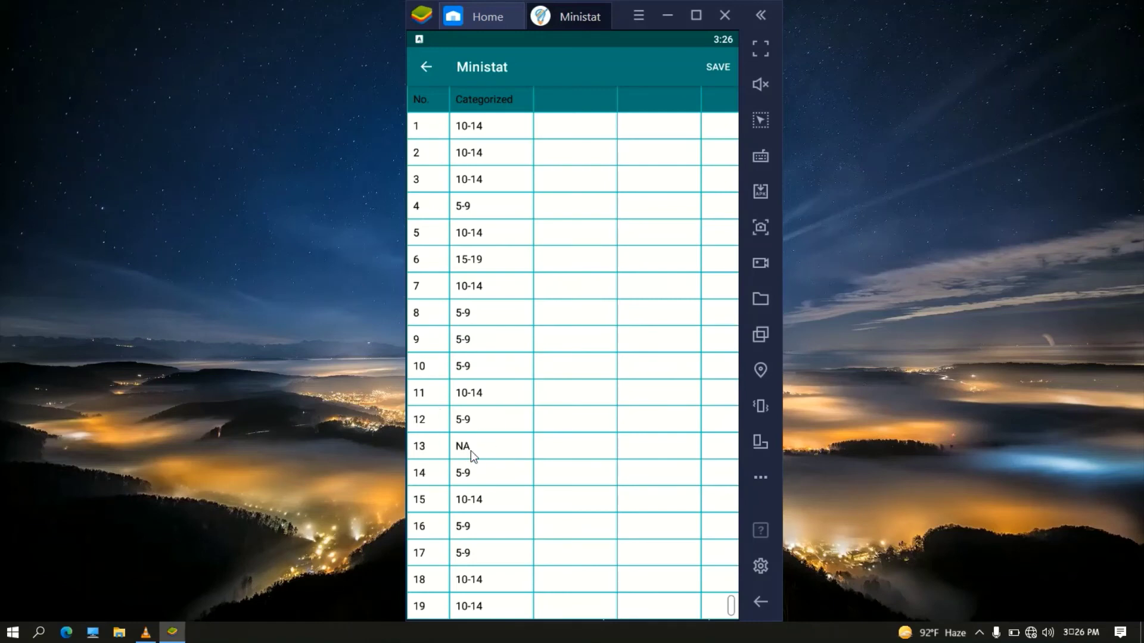
left_click(435, 71)
Set the upper limit of the 15-19 category to 20 and generate the categorized values again.
left_click(598, 302)
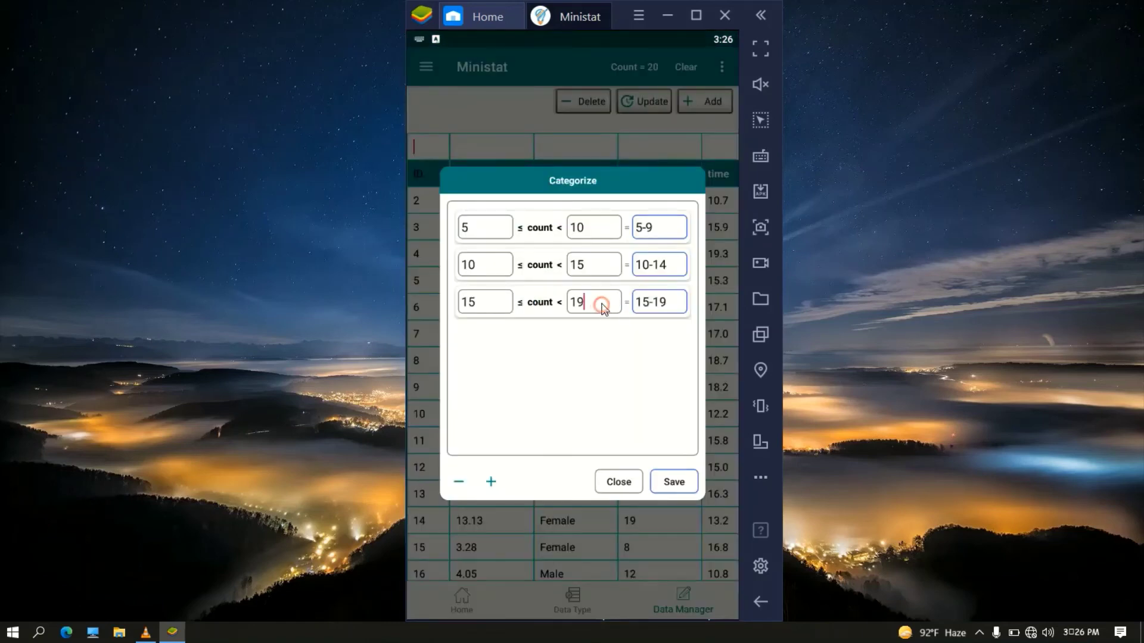
key("BackSpace")
key("BackSpace")
type("20")
left_click(674, 483)
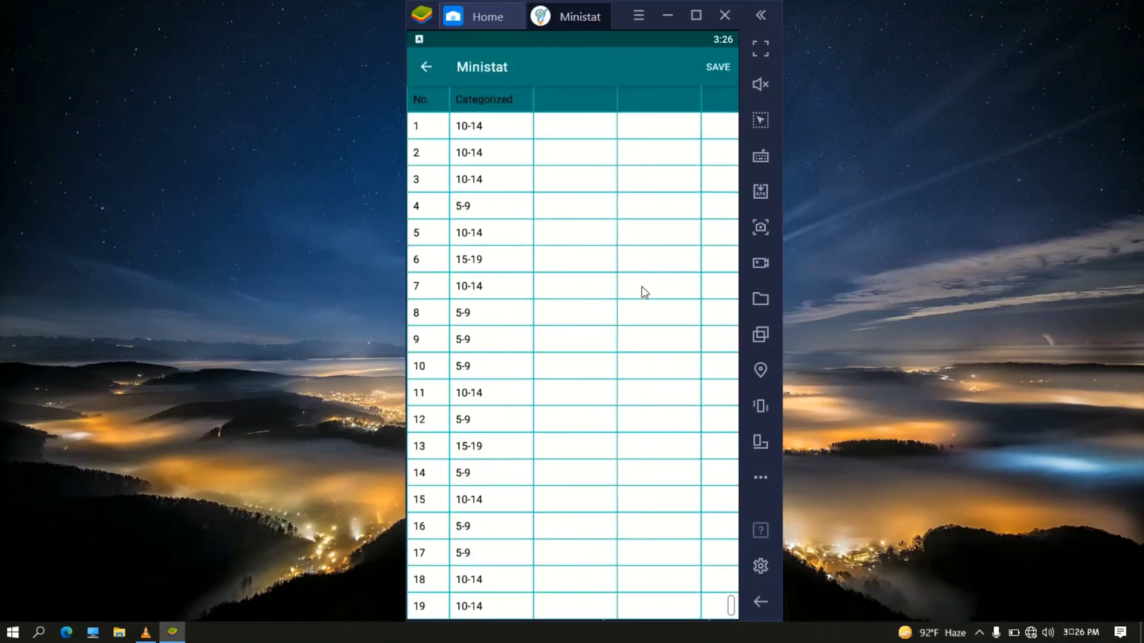
scroll(480, 322, "down", 1)
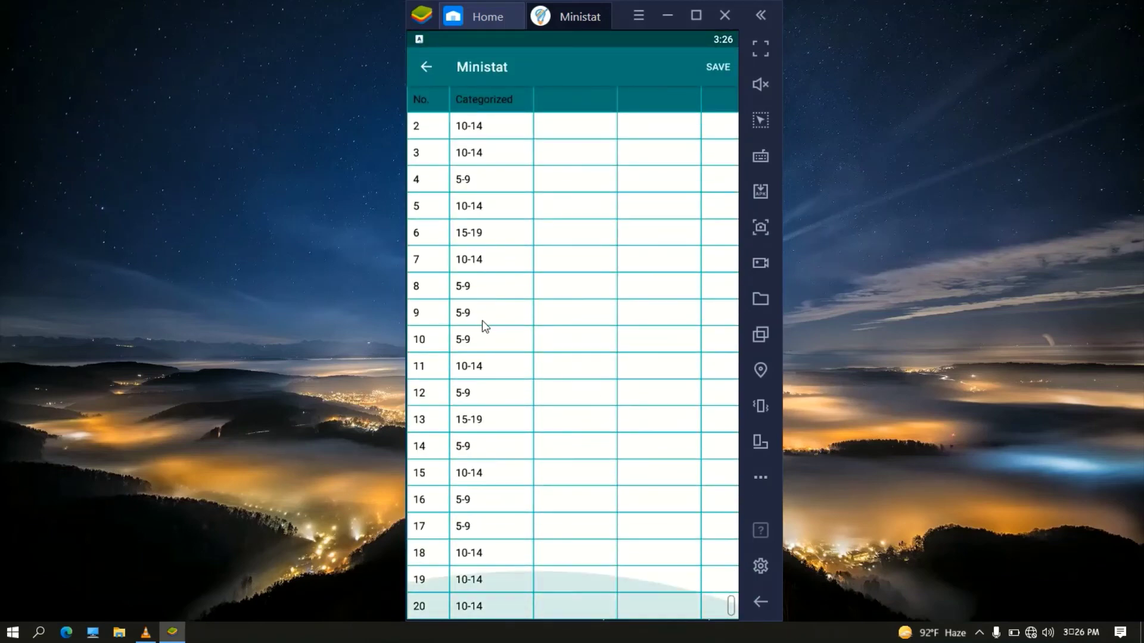
scroll(528, 178, "up", 2)
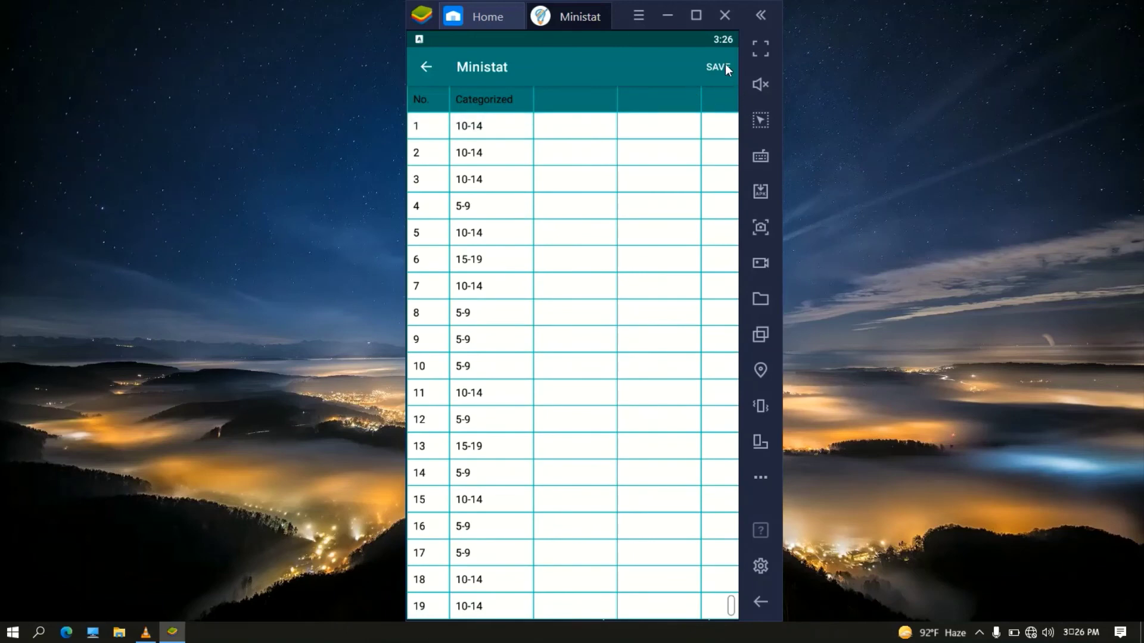
Save the categorized values into variable Var5 and leave the categorization to return to the data table.
left_click(726, 67)
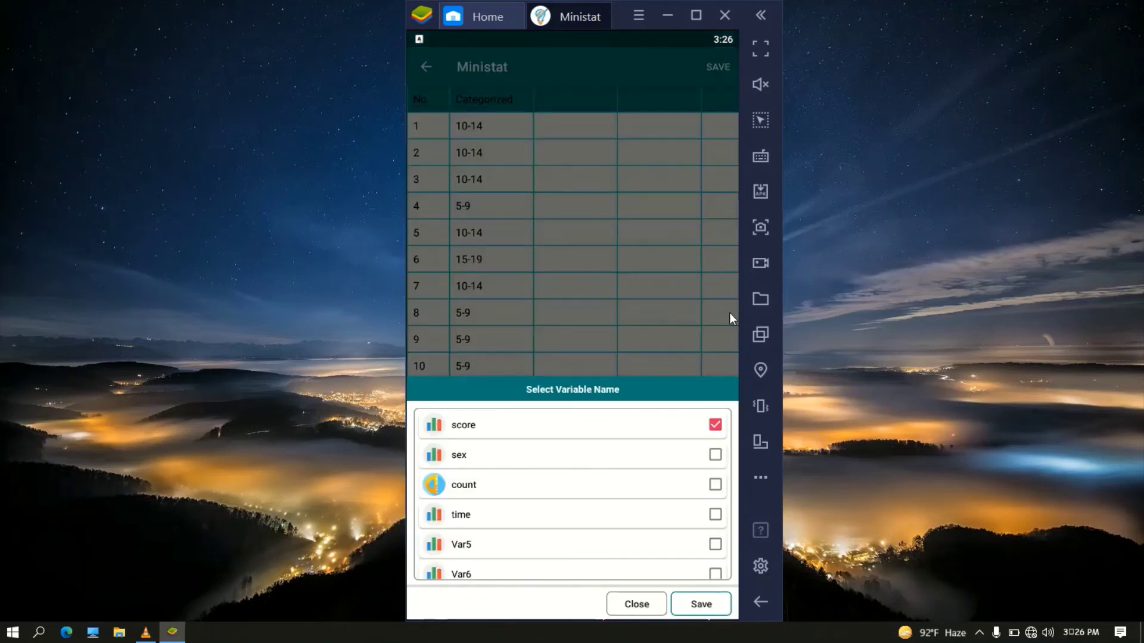
left_click(714, 544)
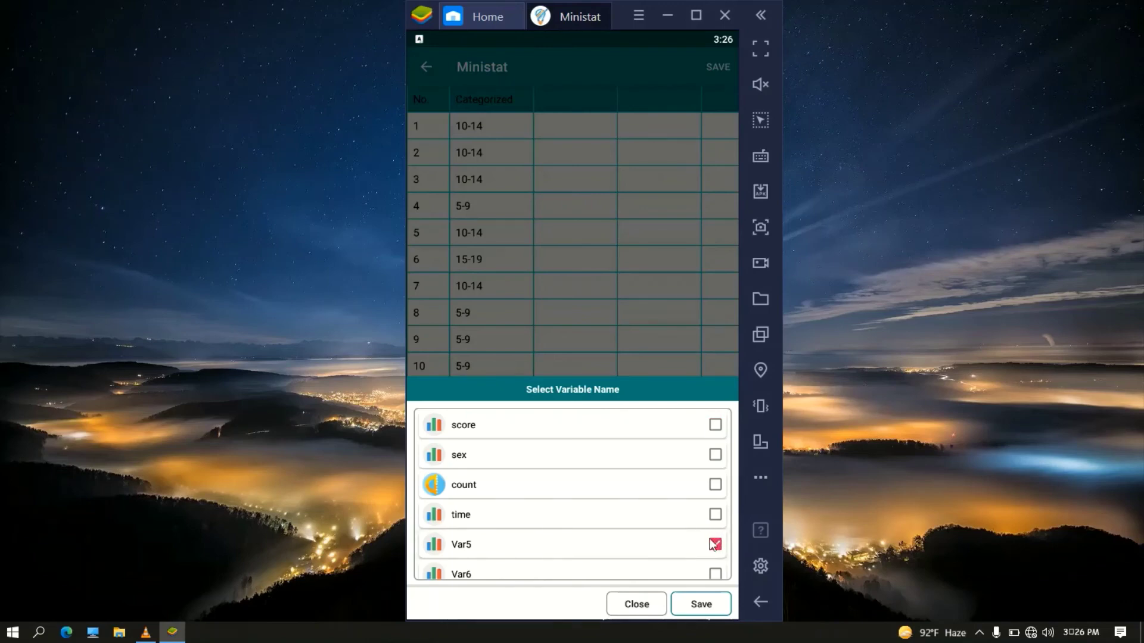
left_click(695, 603)
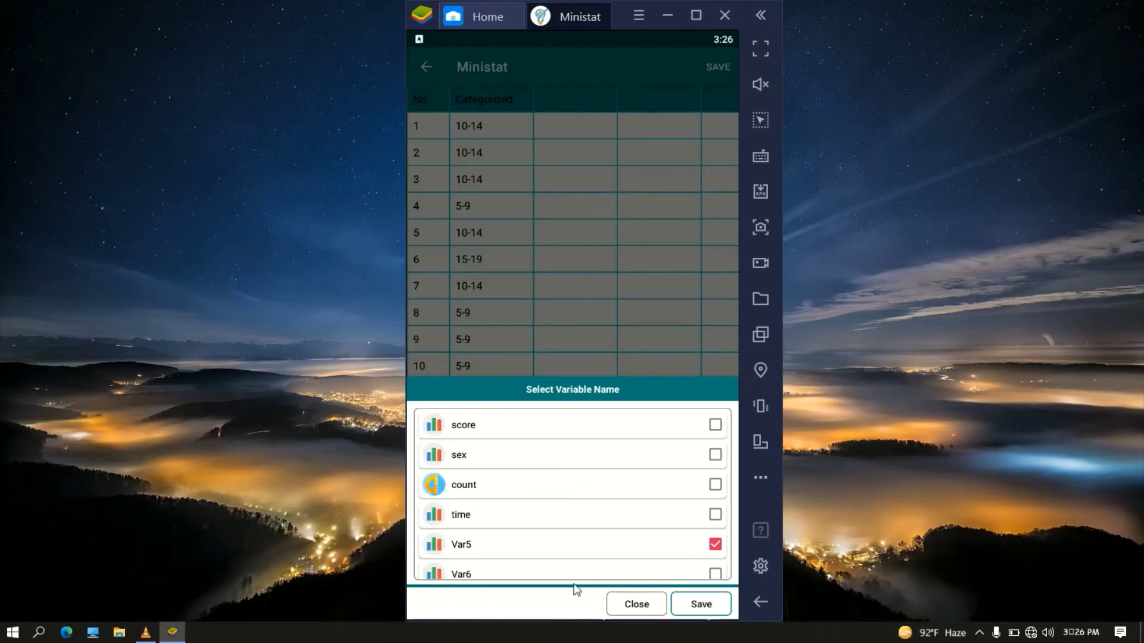
left_click(628, 606)
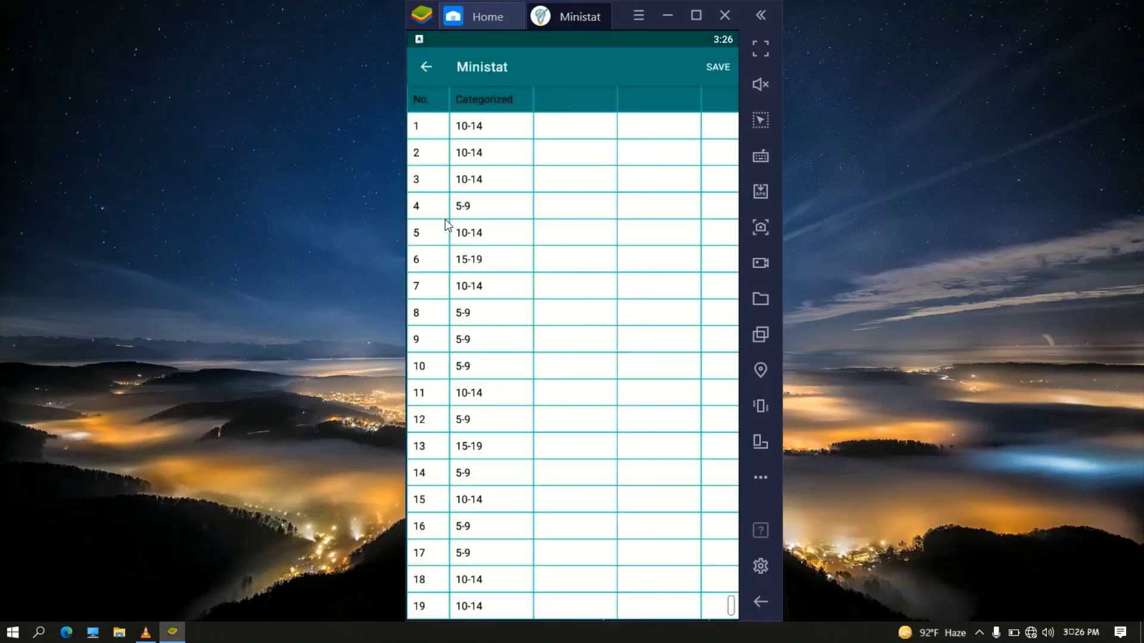
left_click(424, 68)
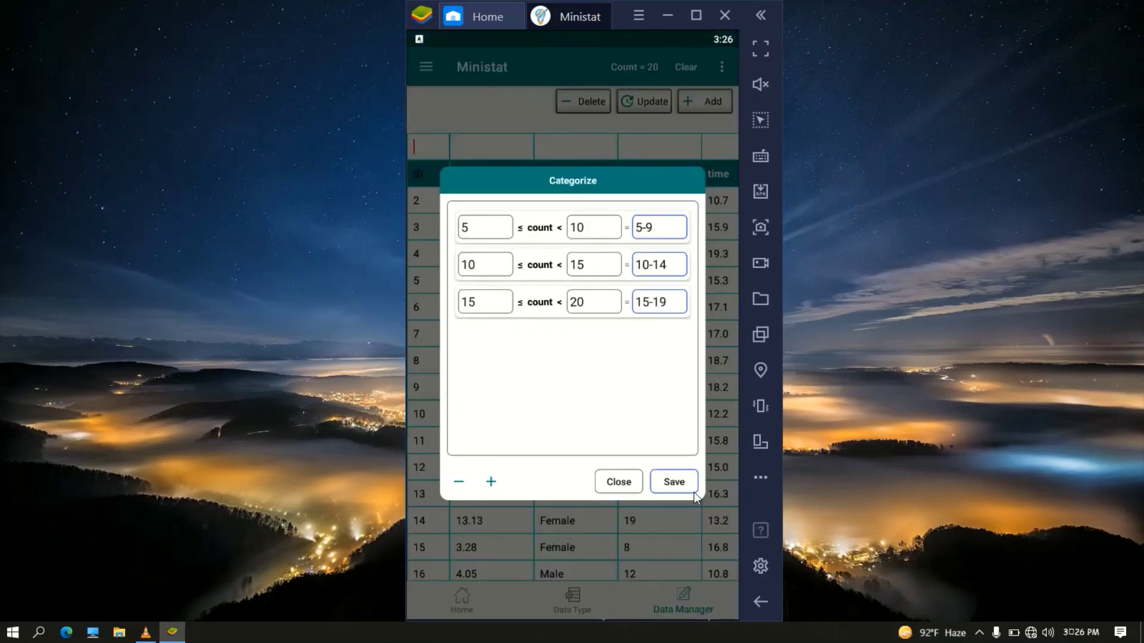
left_click(615, 483)
left_click(596, 377)
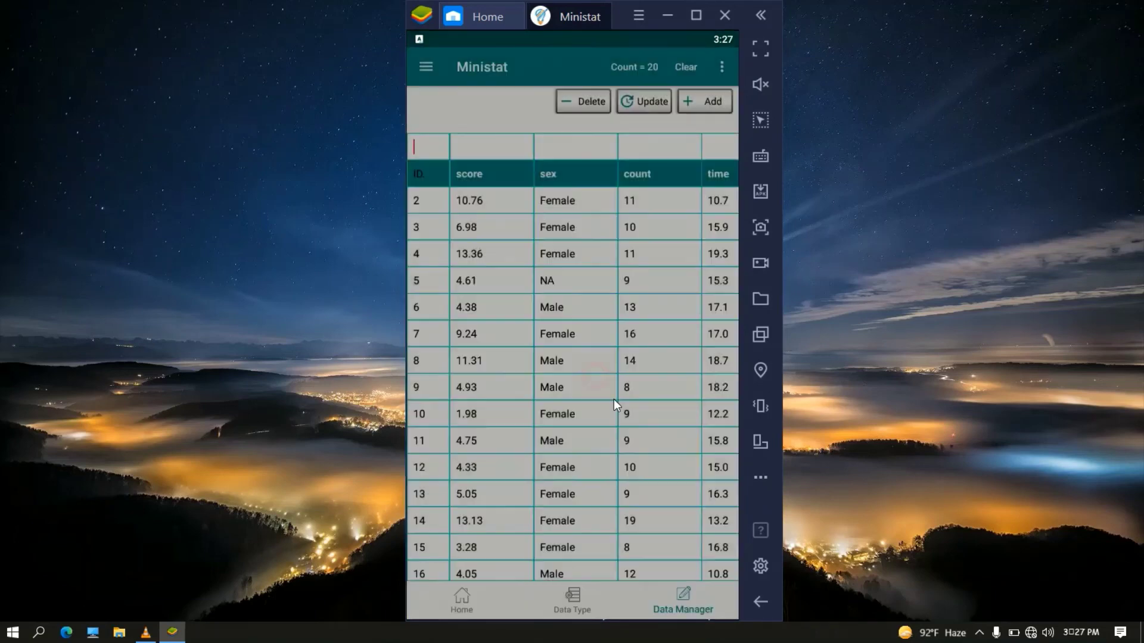
Rename the variable Var5 to cat_count, clear the entry fields, and return to the first data columns.
left_click_drag(655, 383, 511, 383)
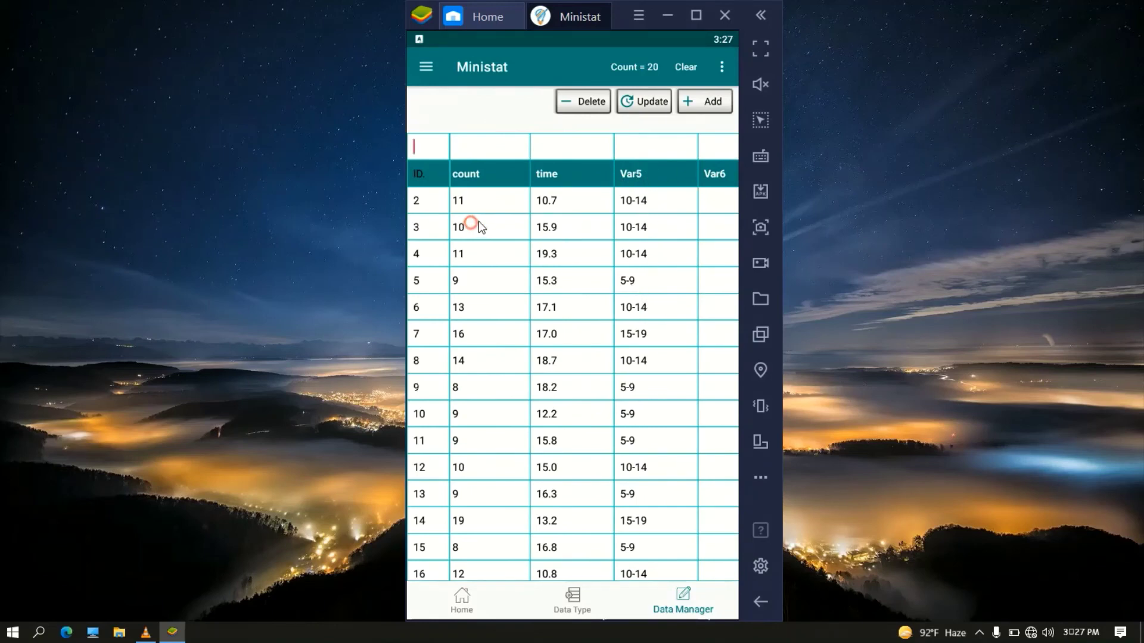
left_click_drag(478, 222, 481, 227)
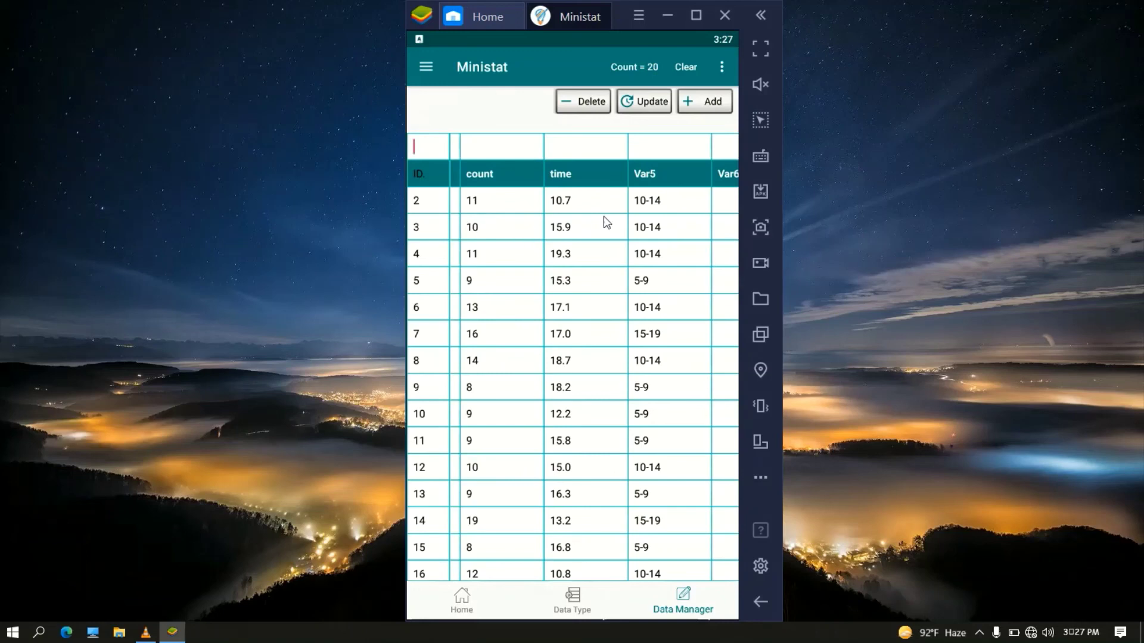
left_click(424, 172)
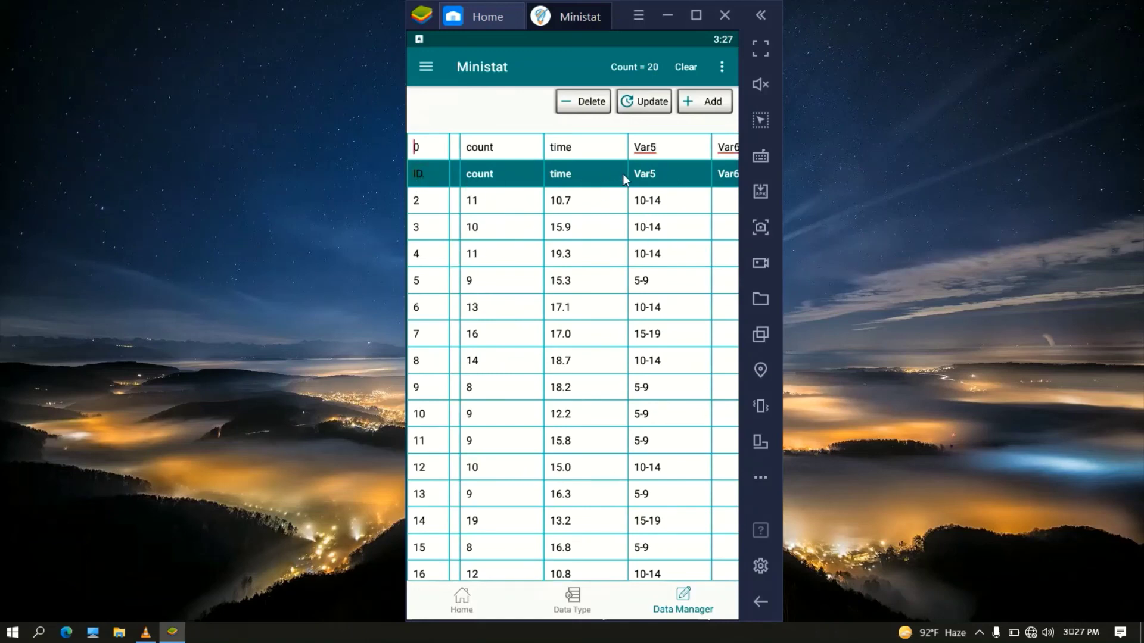
left_click(670, 147)
left_click(656, 377)
type("cat_count")
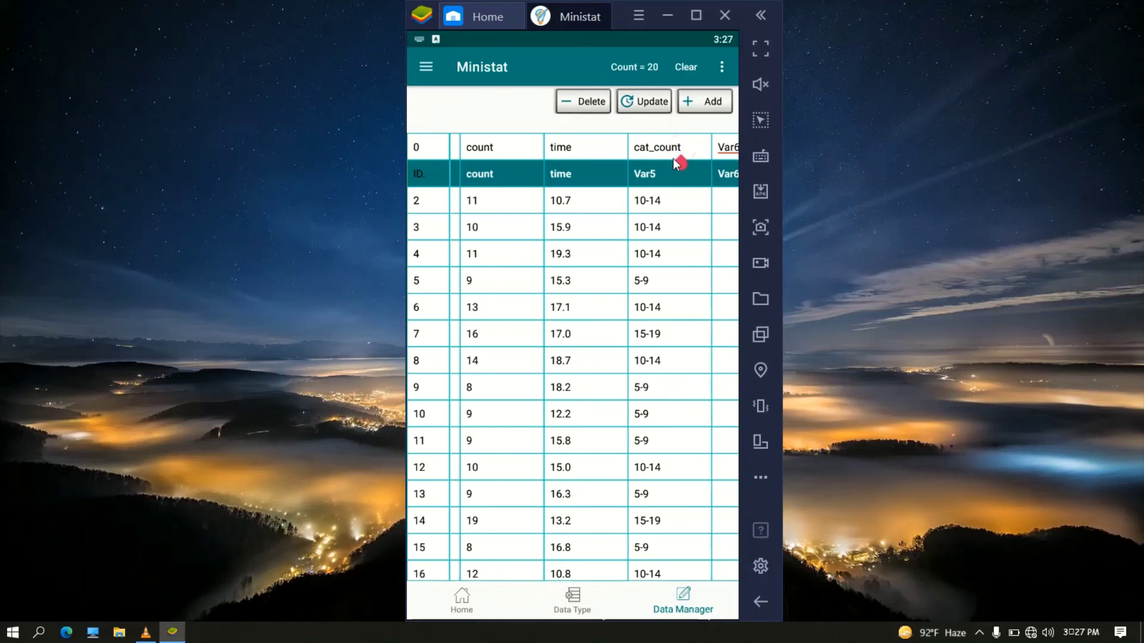
left_click(652, 102)
left_click(690, 67)
left_click_drag(574, 168, 688, 176)
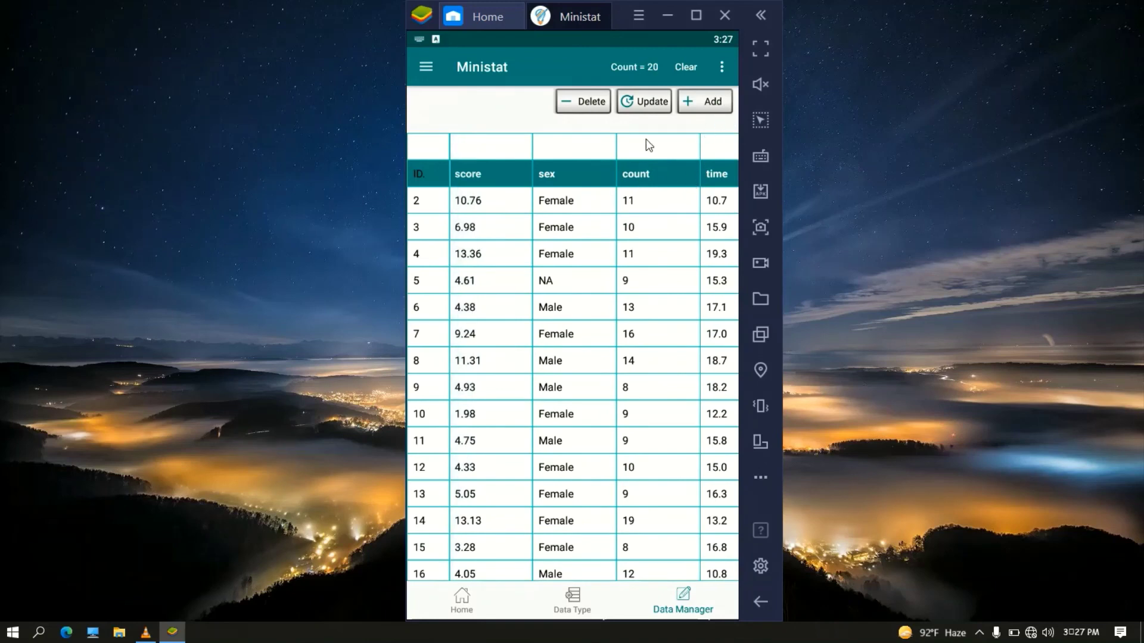
Export the data table to the Download folder as mydata in .xls format and close the file browser.
left_click(722, 65)
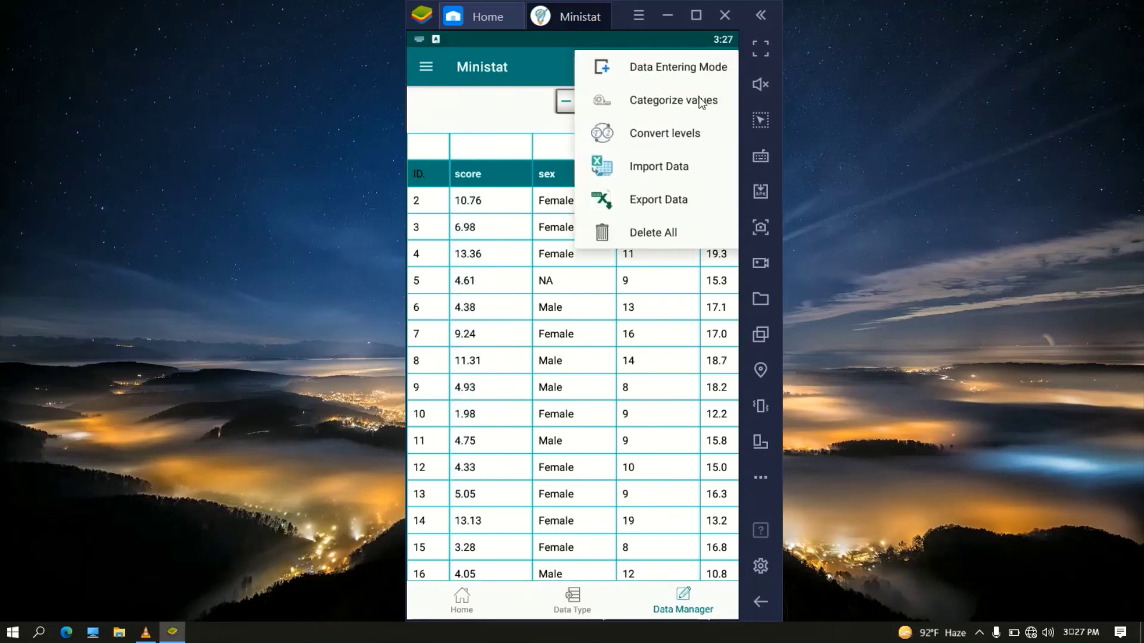
left_click(664, 200)
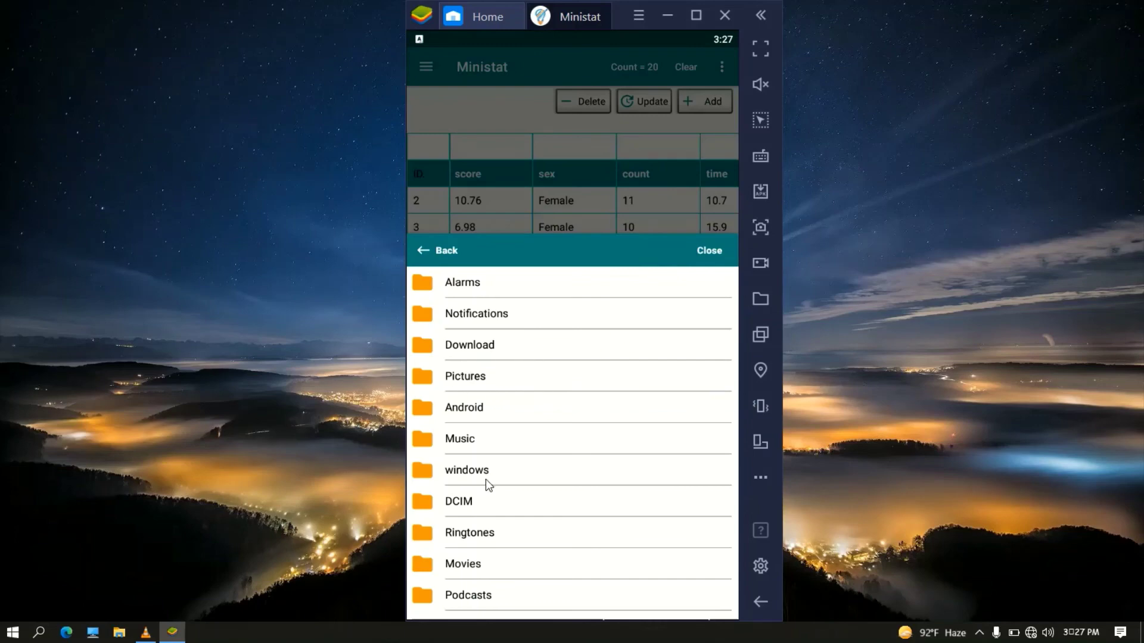
left_click(500, 344)
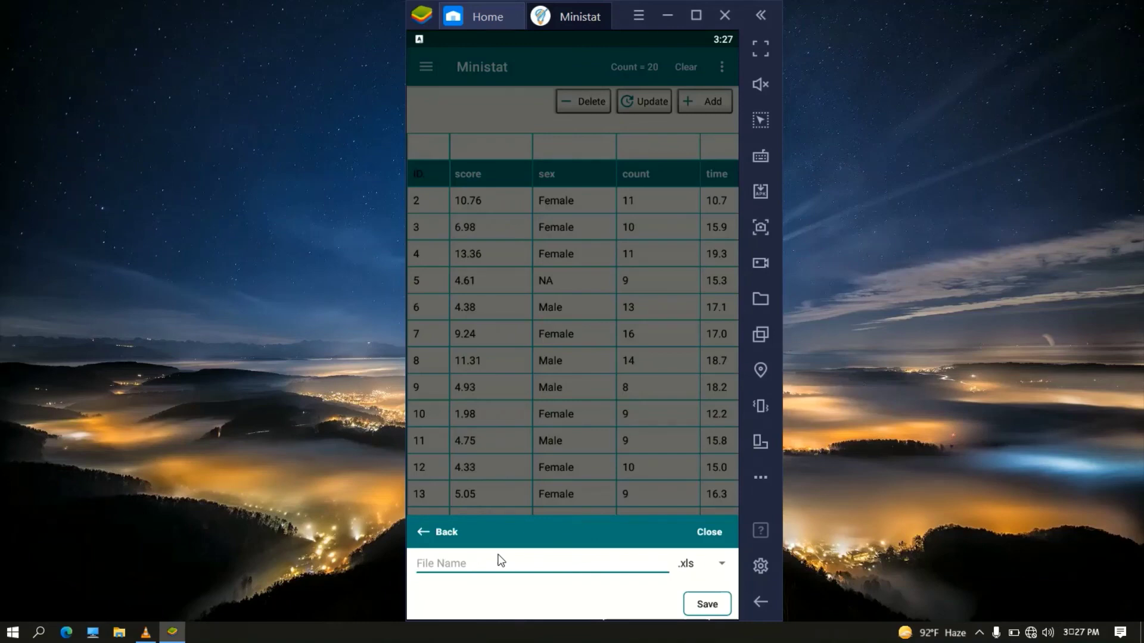
type("mydata")
left_click(701, 602)
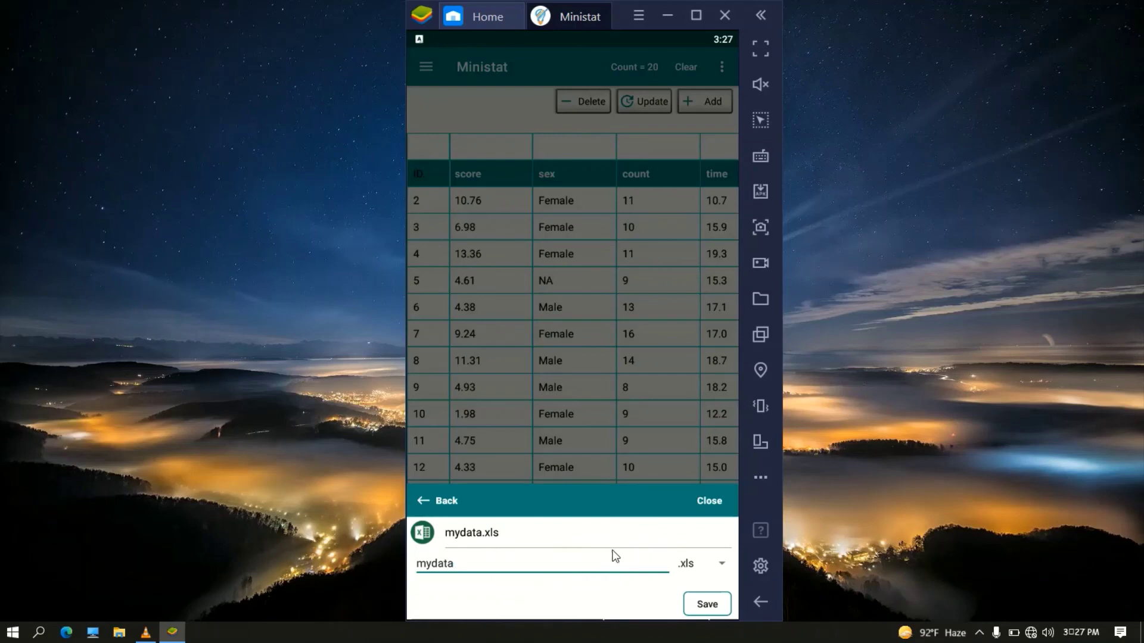
left_click(700, 501)
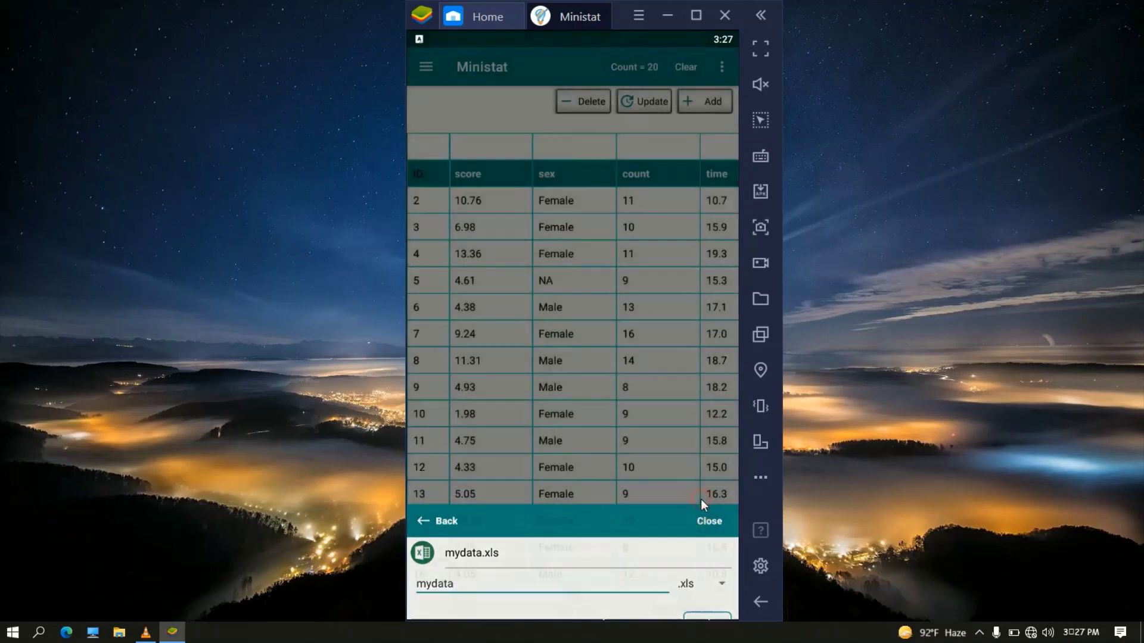
Delete all records from the data table and look through the emptied columns.
left_click_drag(642, 209, 560, 209)
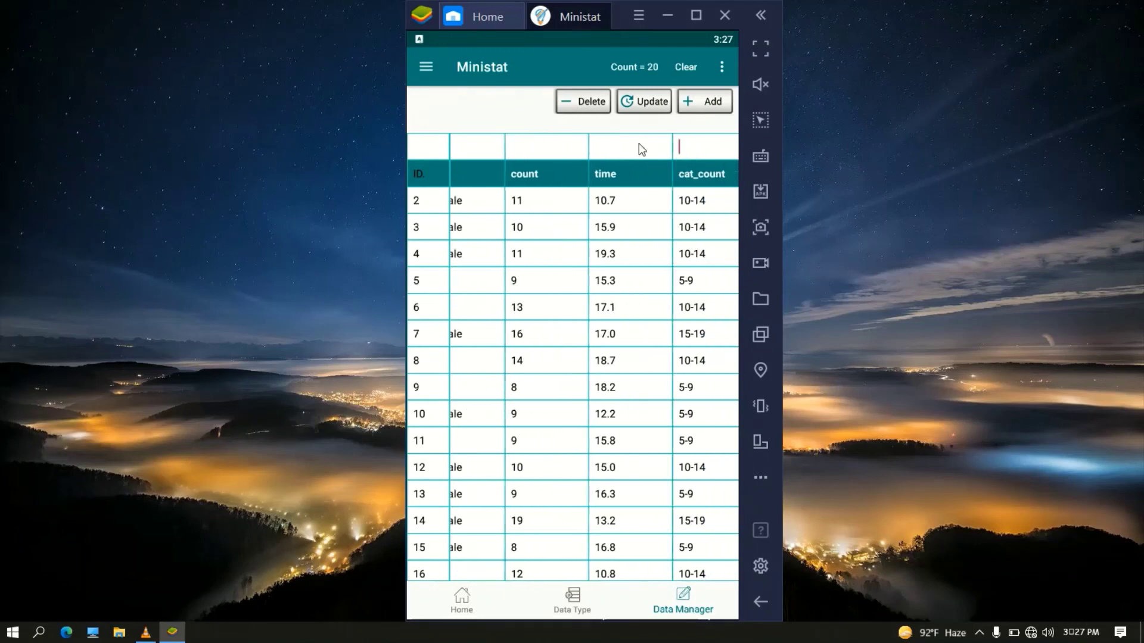
left_click(720, 65)
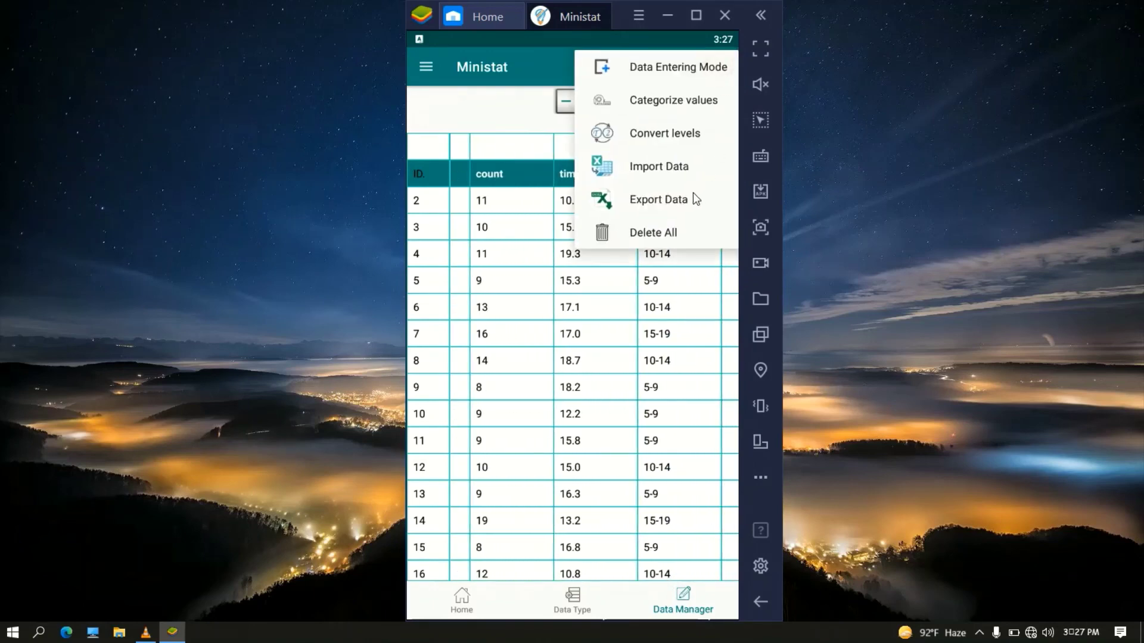
left_click(663, 232)
left_click(685, 370)
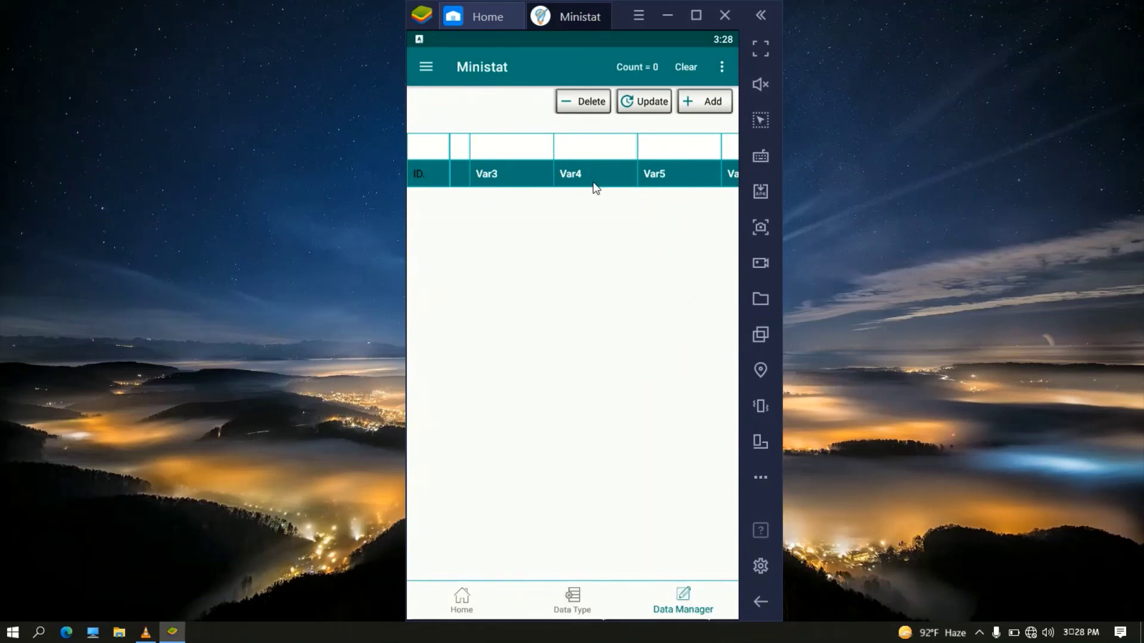
scroll(652, 173, "left", 3)
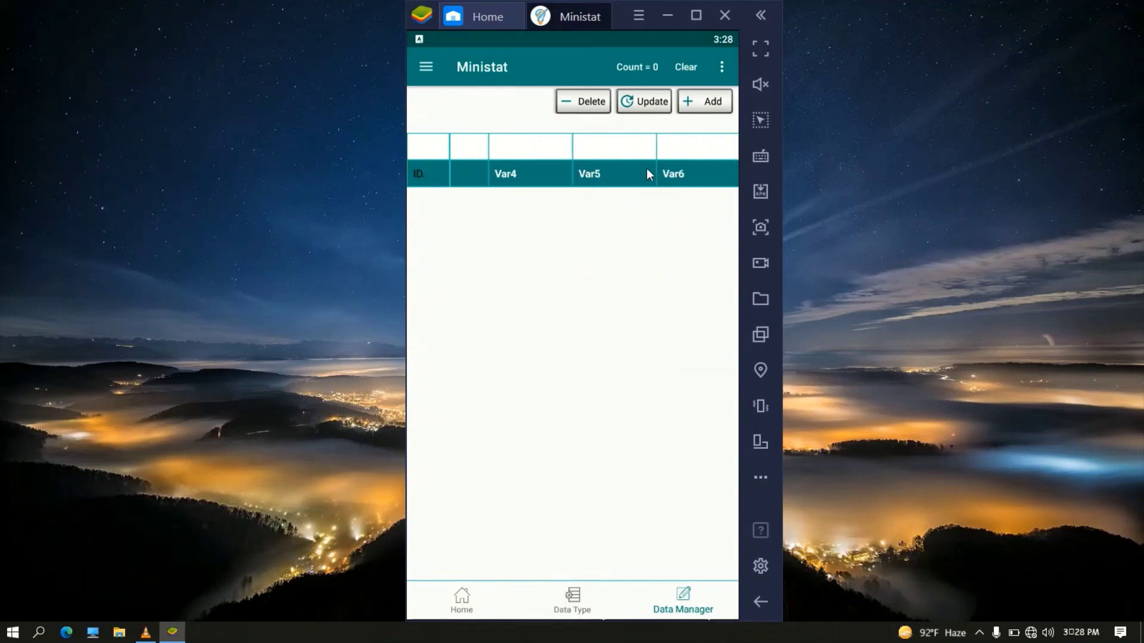
scroll(667, 179, "right", 2)
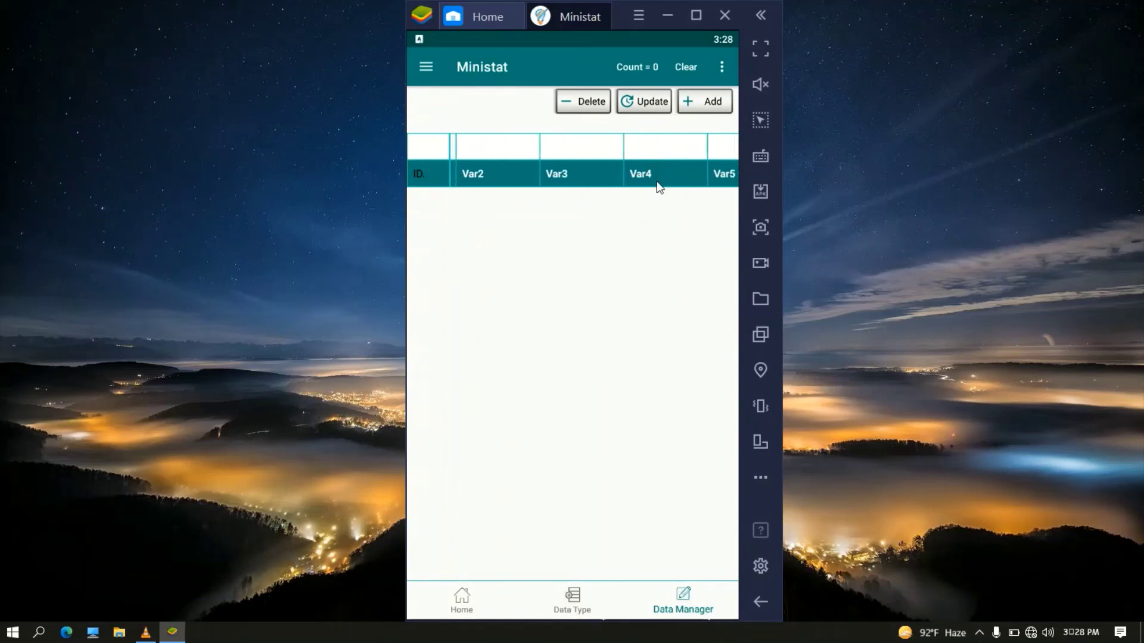
scroll(659, 184, "left", 3)
Import mydata.xls from the Download folder and check the imported columns.
left_click(722, 68)
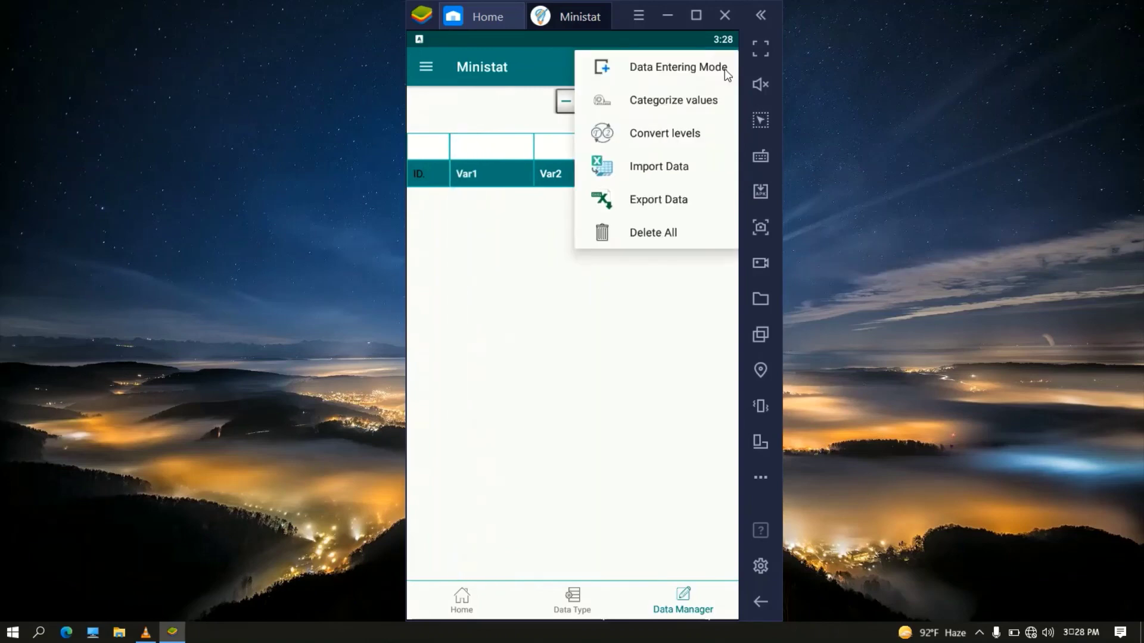
left_click(669, 171)
left_click(513, 352)
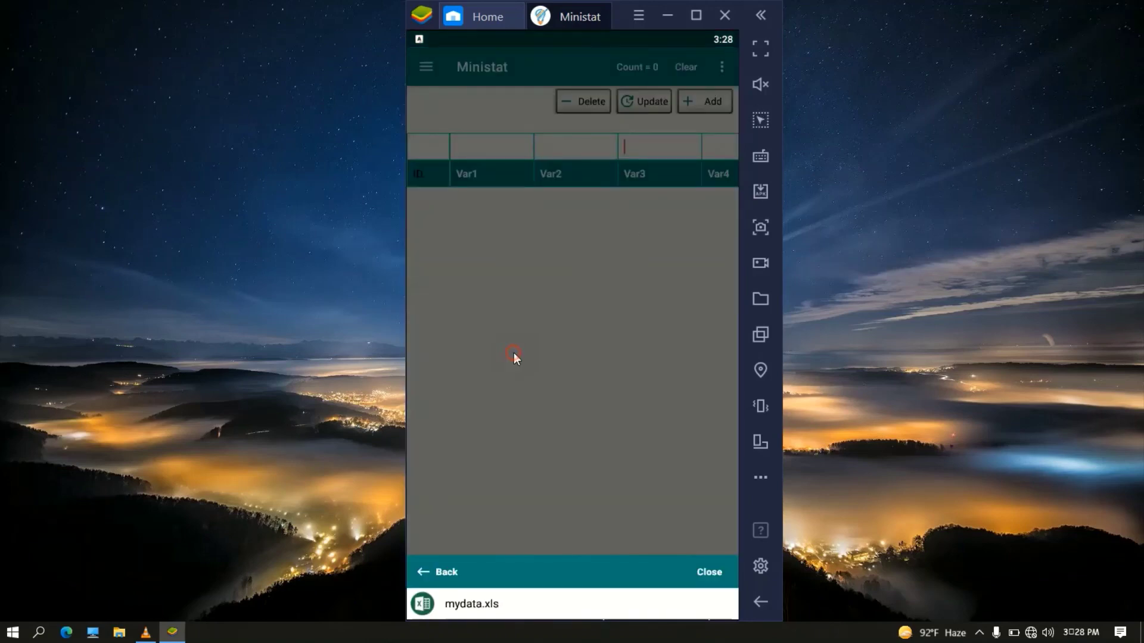
left_click(494, 604)
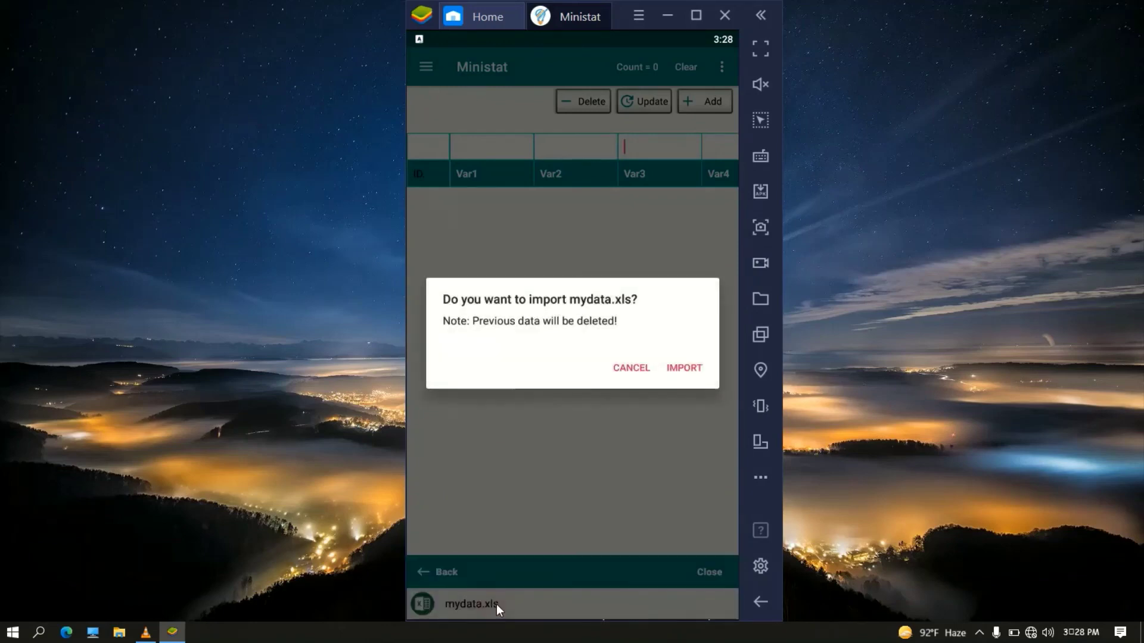
left_click(681, 369)
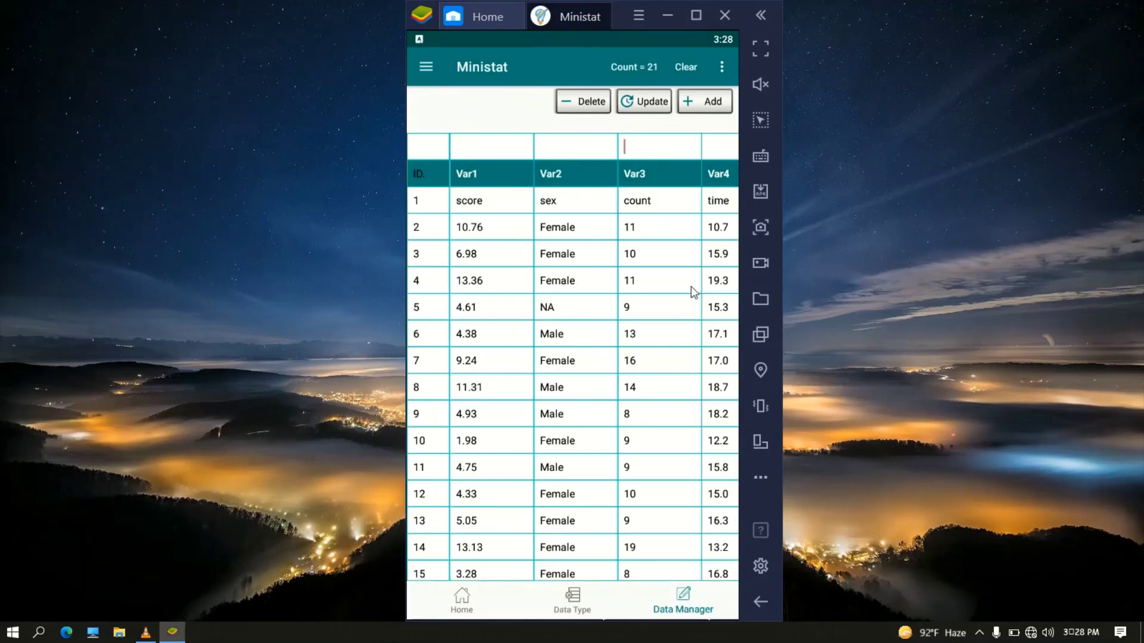
left_click_drag(660, 297, 584, 301)
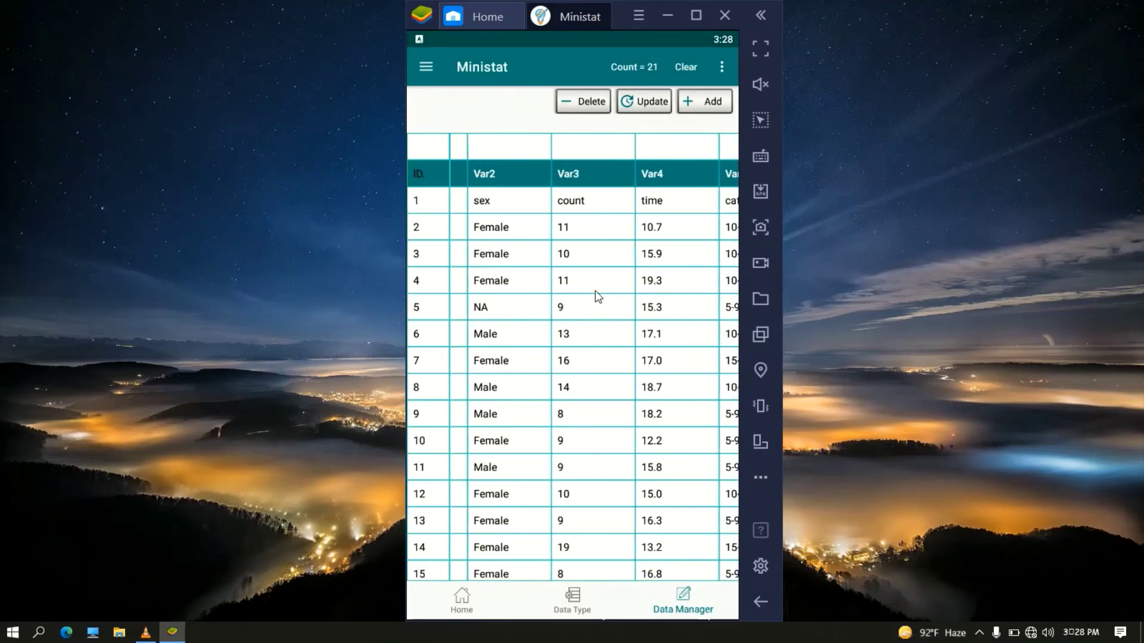
left_click_drag(685, 192, 620, 205)
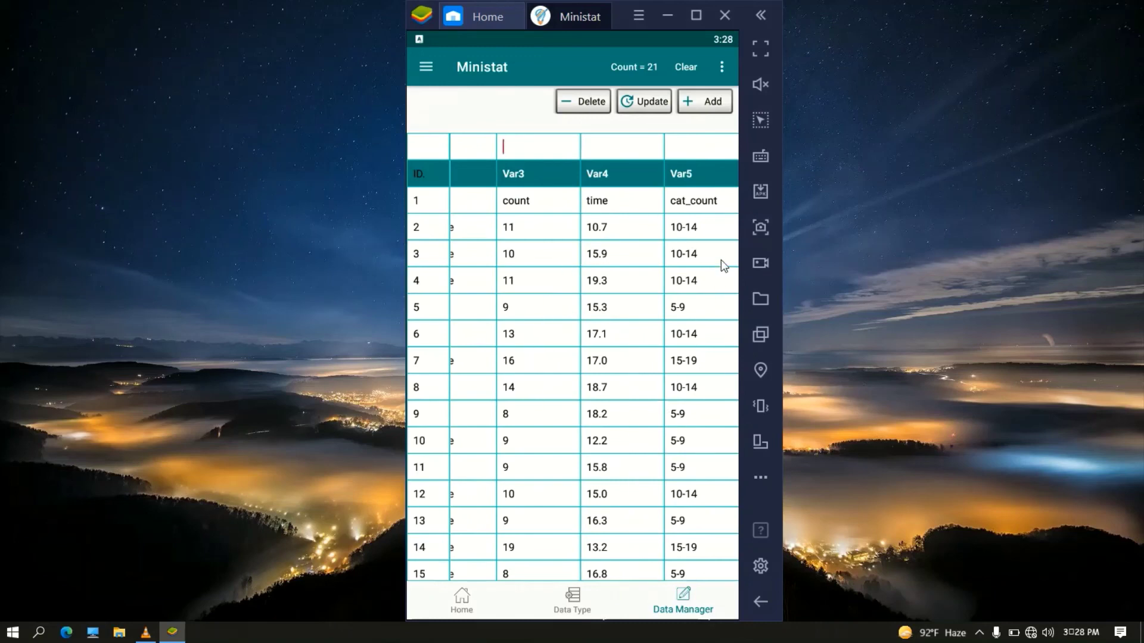
left_click_drag(520, 246, 594, 250)
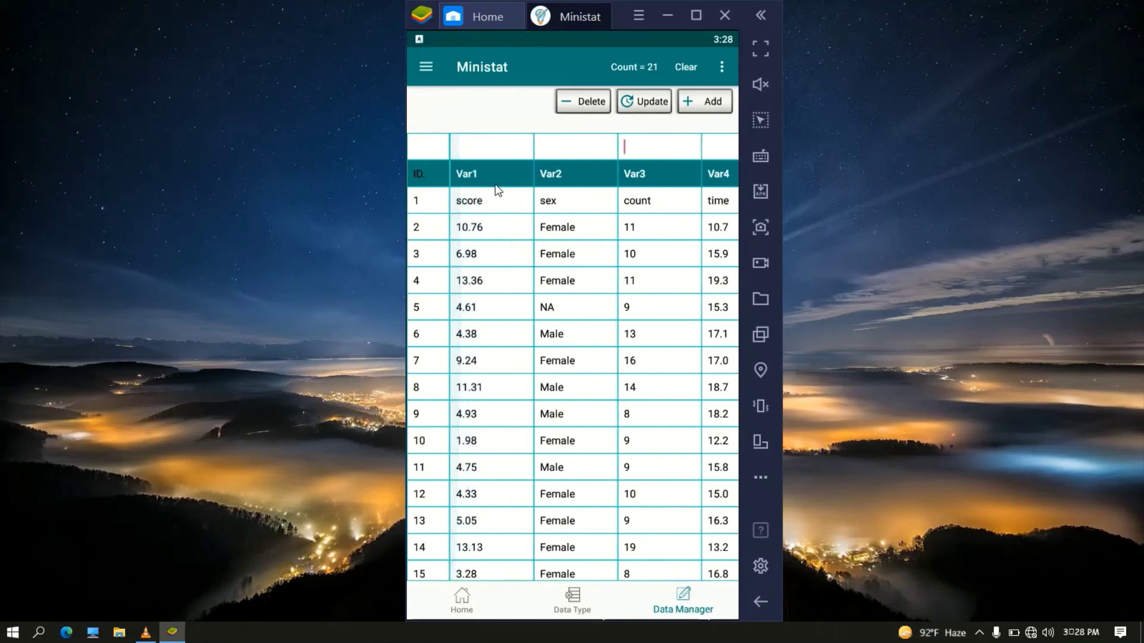
Delete record 1, which holds the variable names, and clear the entry fields.
left_click(421, 206)
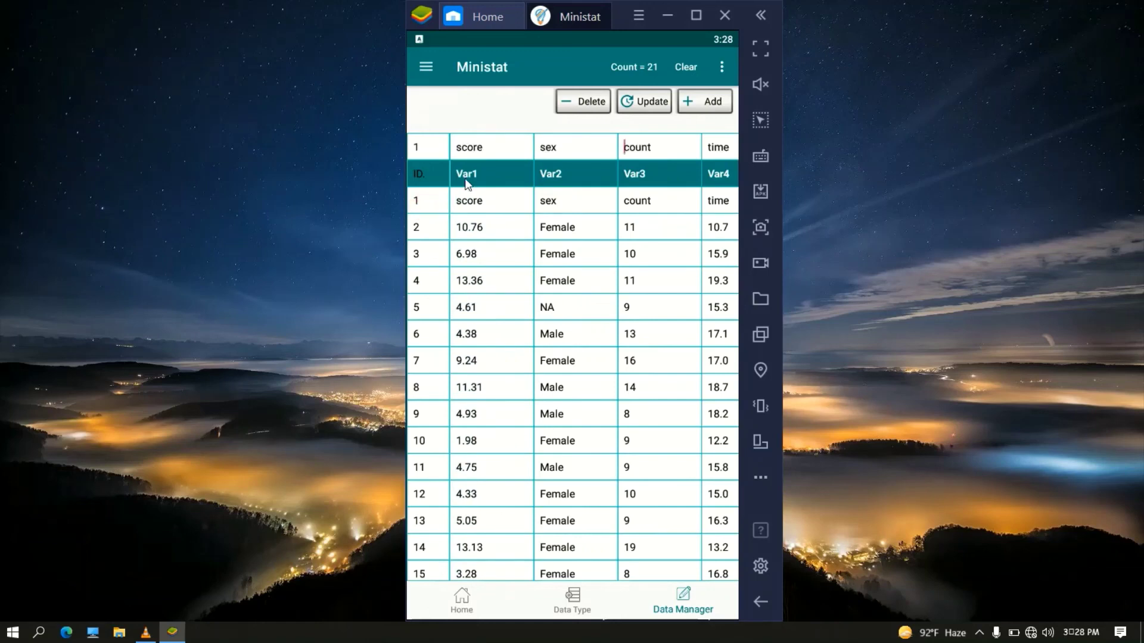
left_click(585, 101)
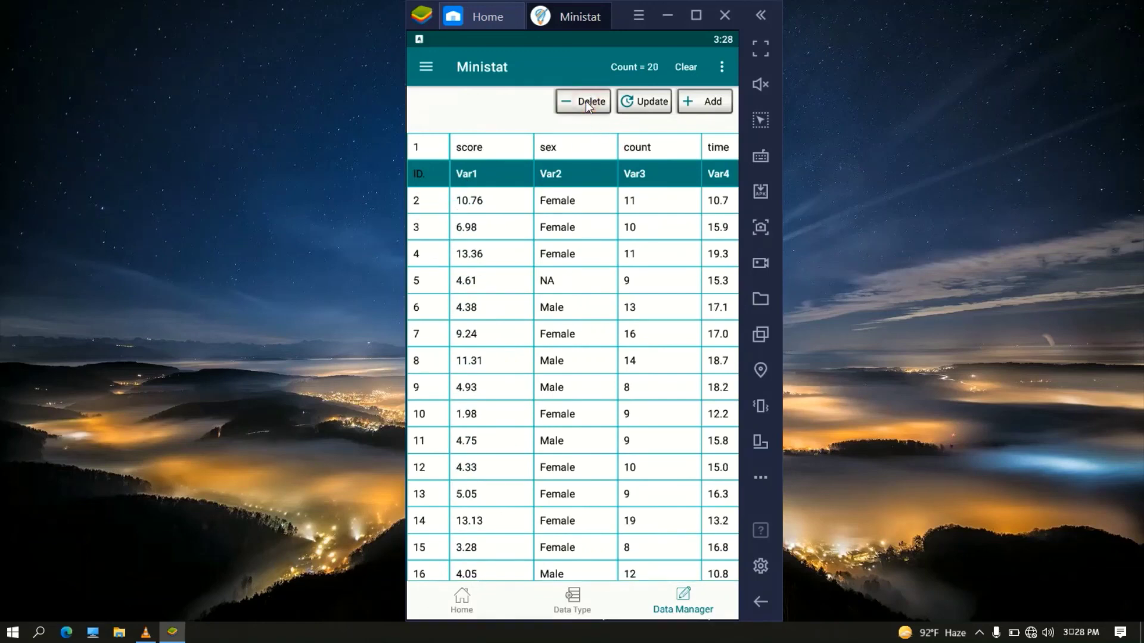
left_click(685, 67)
Load the variable names into the entry fields for renaming and clear them again.
left_click_drag(634, 227, 446, 255)
left_click(427, 170)
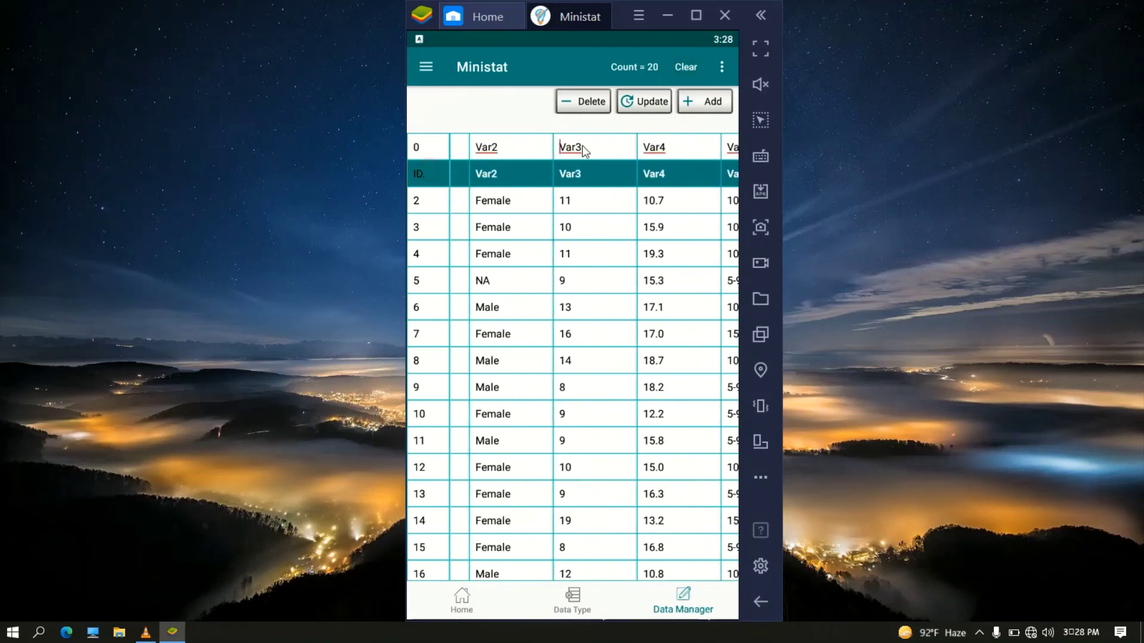
left_click(691, 67)
left_click_drag(638, 225, 691, 263)
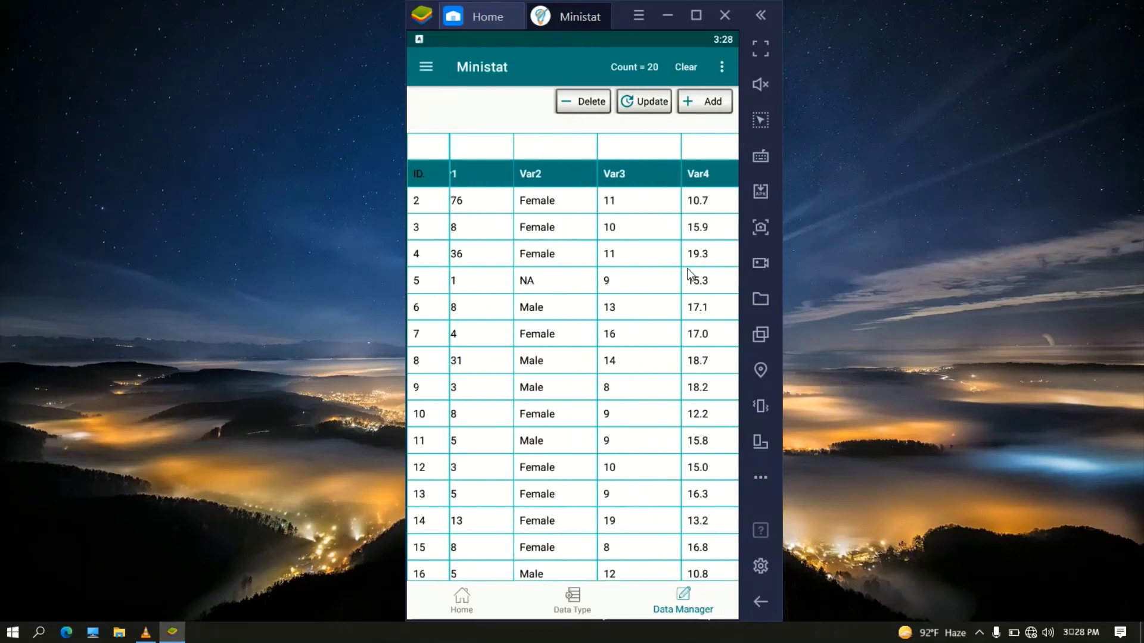
Return to the home screen, view the About us information, and close it.
key("Escape")
left_click(723, 69)
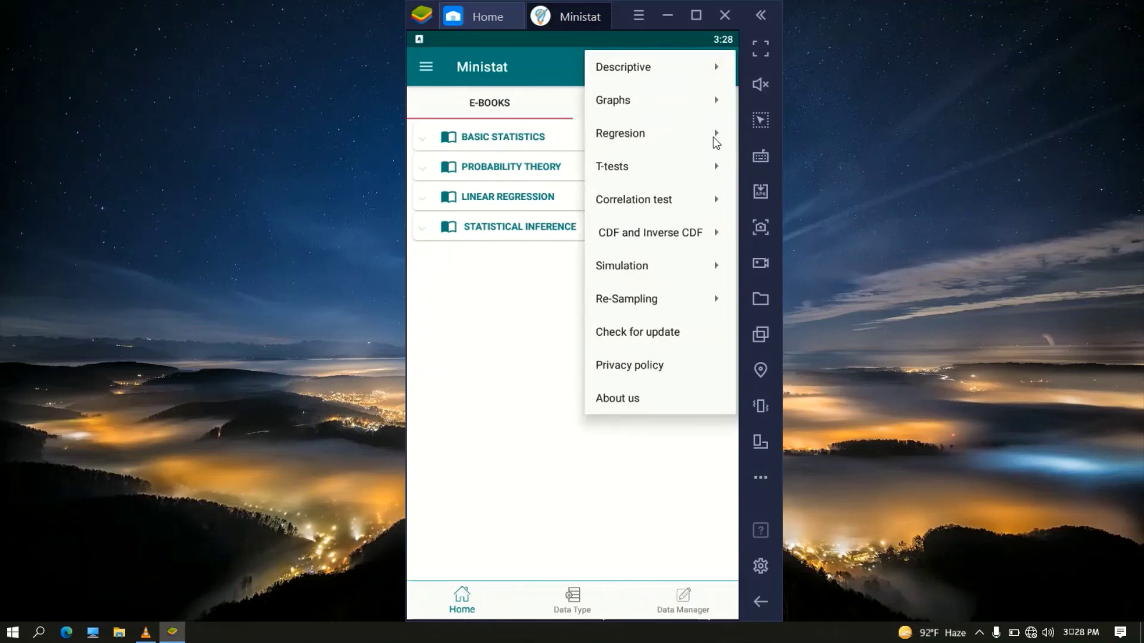
left_click(640, 400)
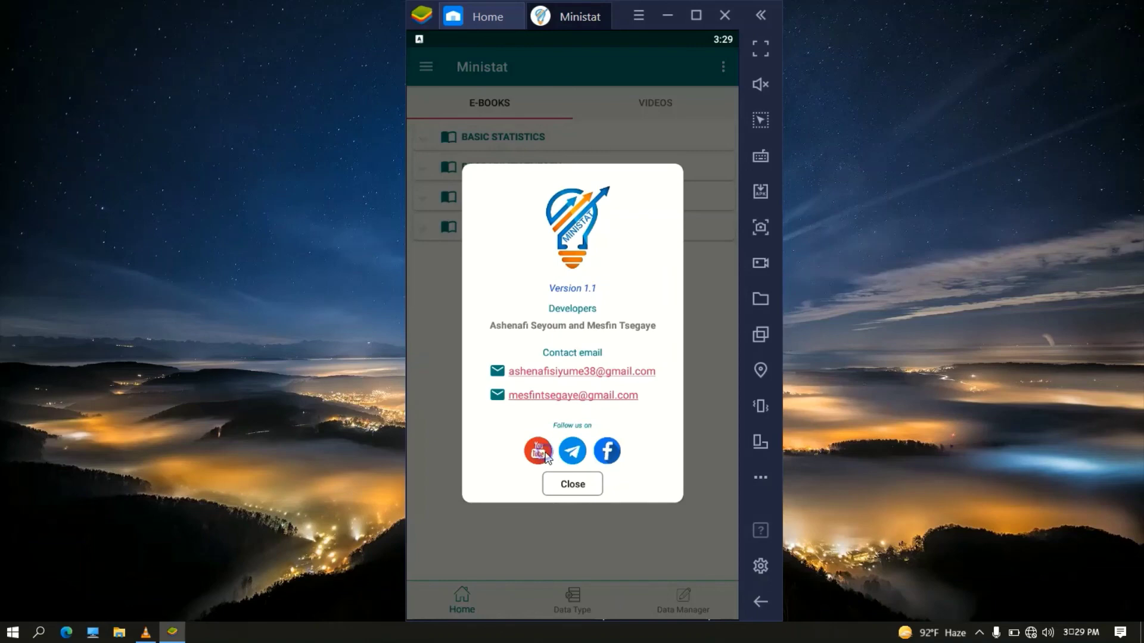
left_click(571, 485)
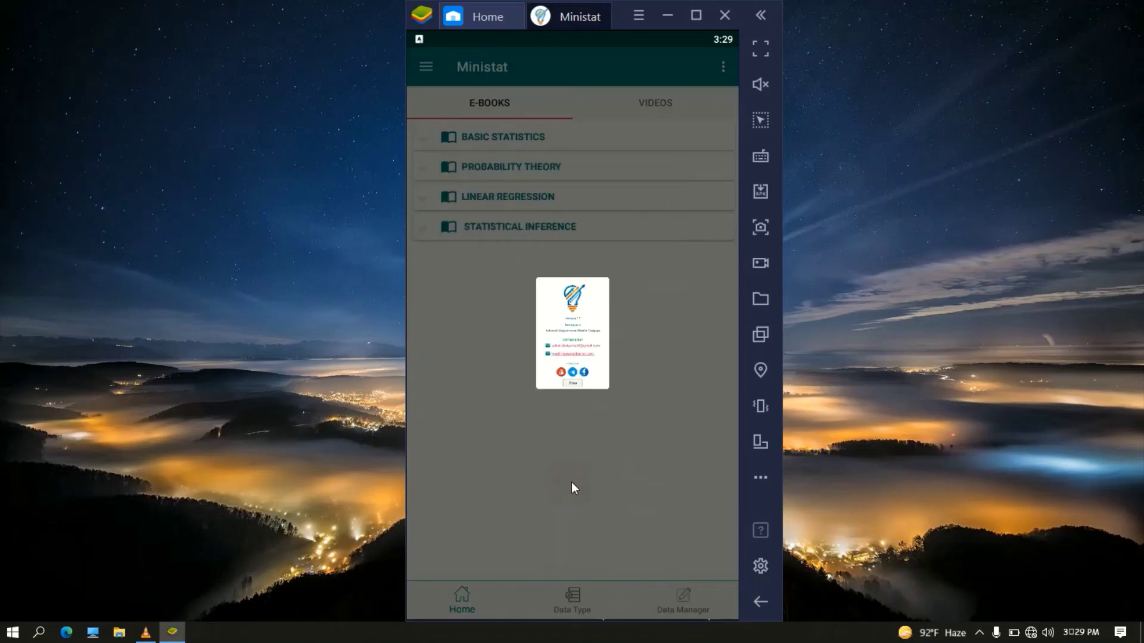